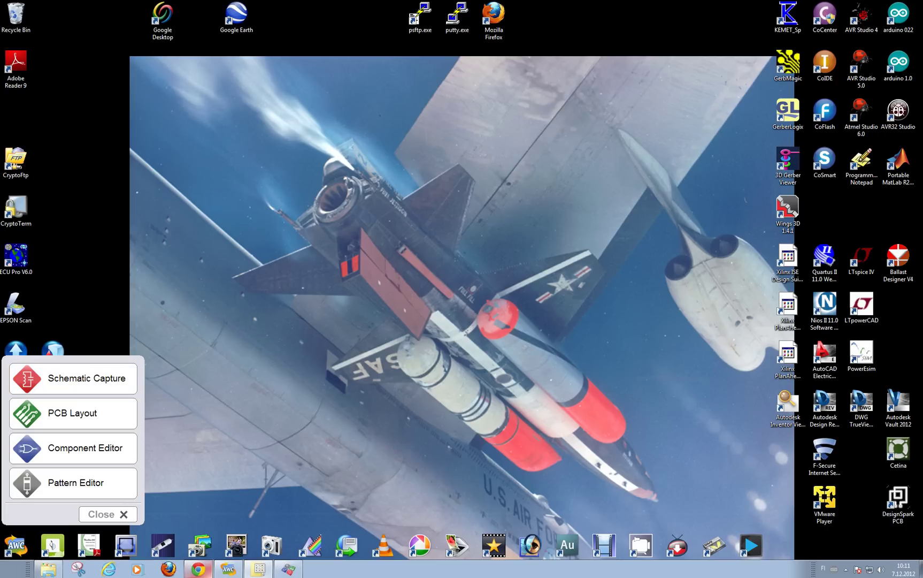
# Launch the Pattern Editor with a blank pattern
pyautogui.click(75, 484)
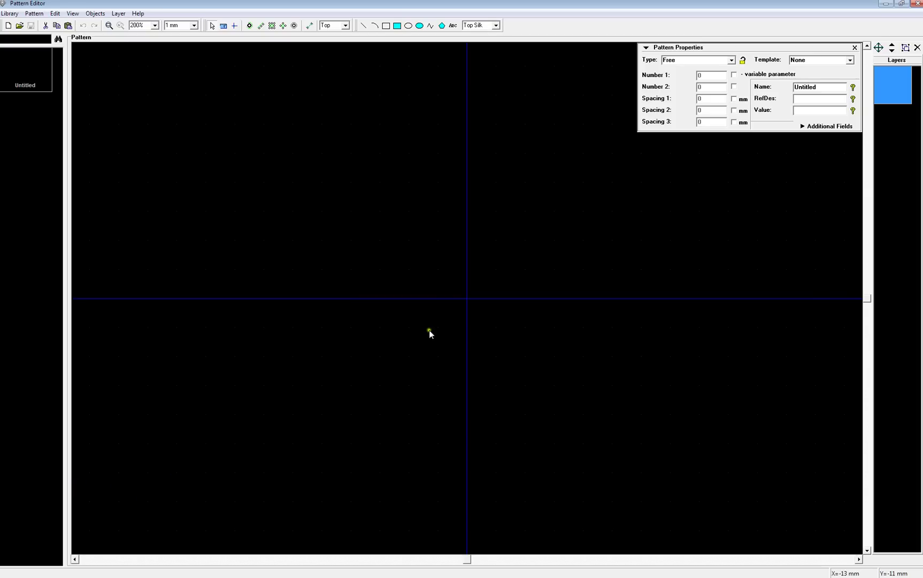
pyautogui.scroll(1, 455, 292)
pyautogui.scroll(2, 454, 292)
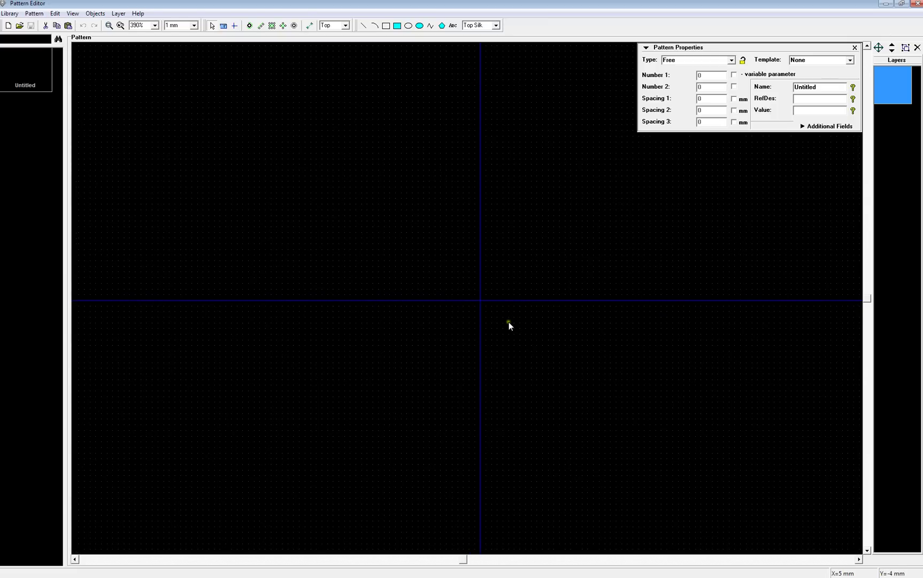
pyautogui.scroll(1, 509, 322)
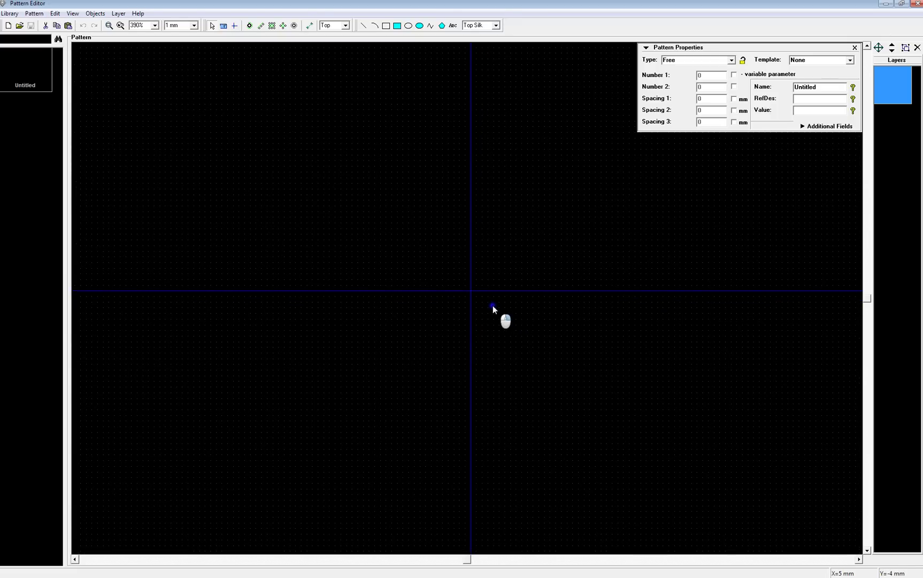
pyautogui.scroll(1, 472, 290)
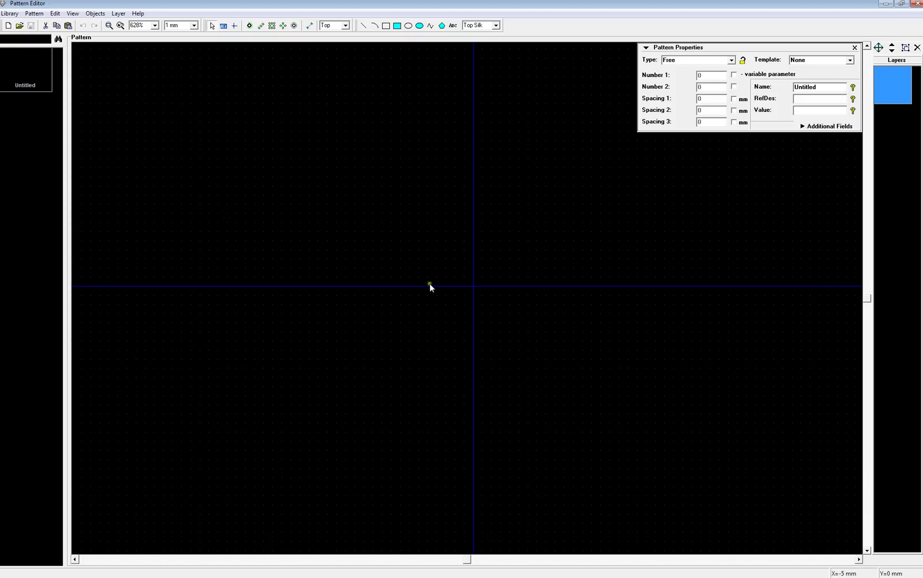
pyautogui.click(11, 13)
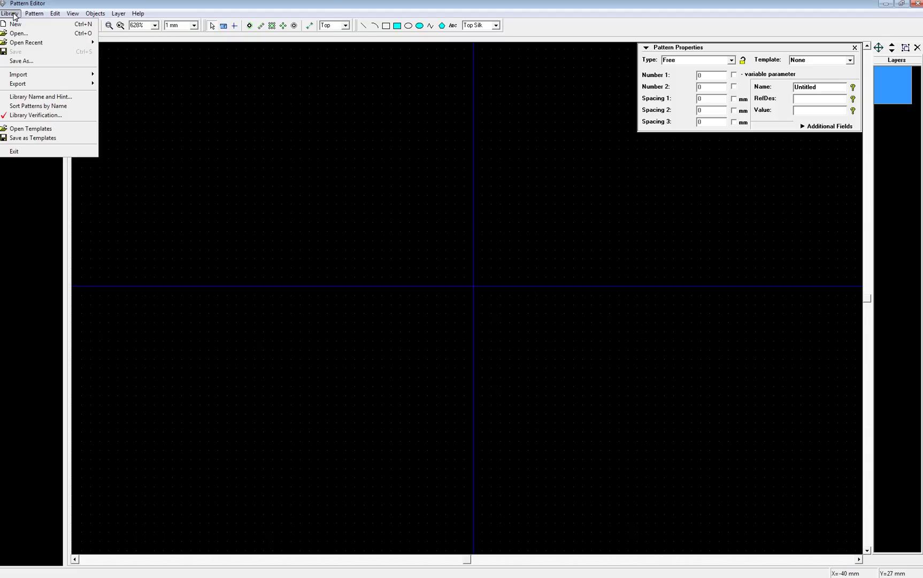
pyautogui.click(18, 34)
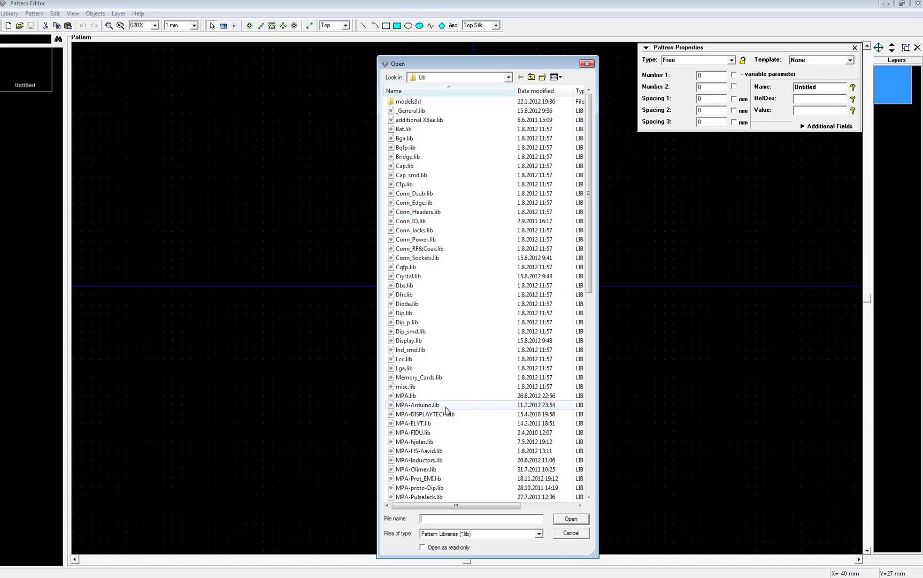
pyautogui.click(411, 396)
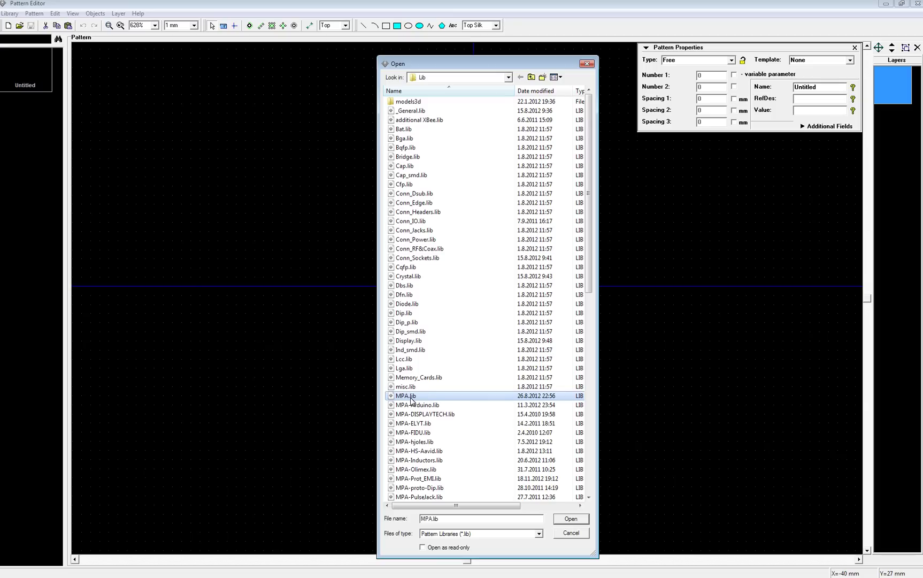
pyautogui.click(571, 533)
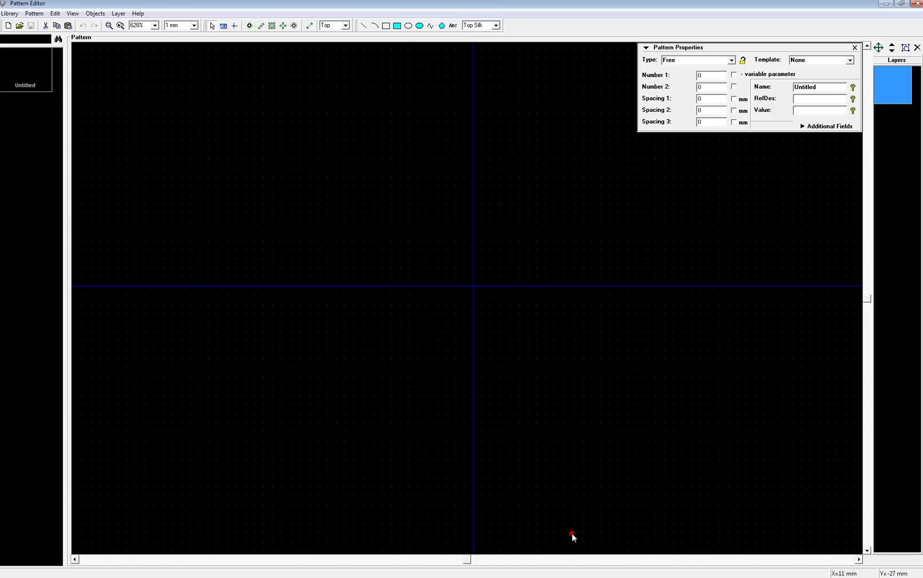
# Place the first through-hole pad in the upper-left quadrant of the pattern, at about X=-10, Y=4 mm
pyautogui.scroll(-1, 368, 250)
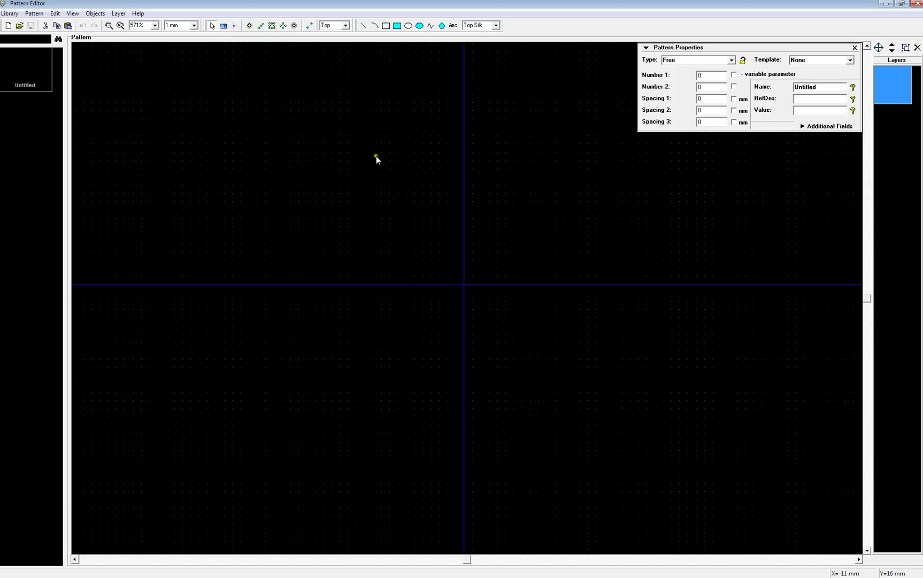
pyautogui.click(250, 26)
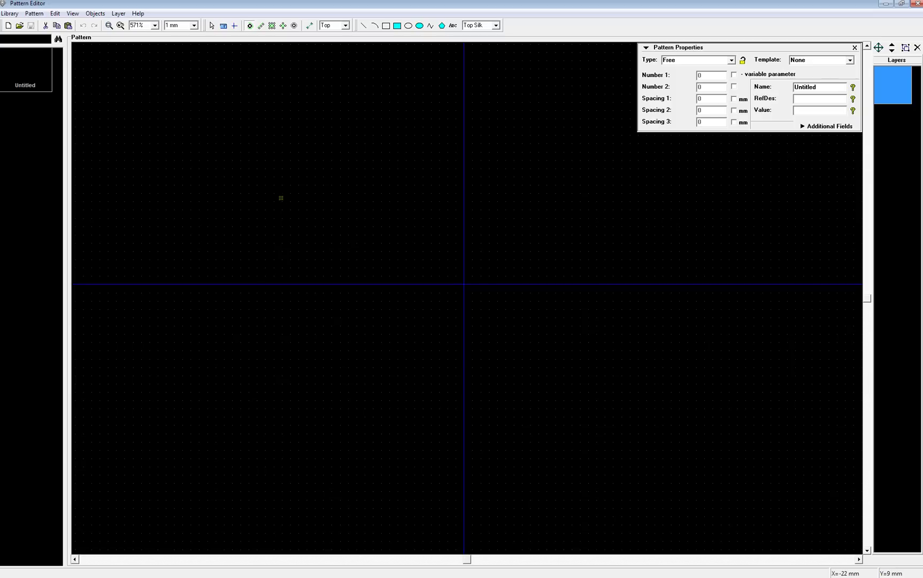
pyautogui.click(381, 252)
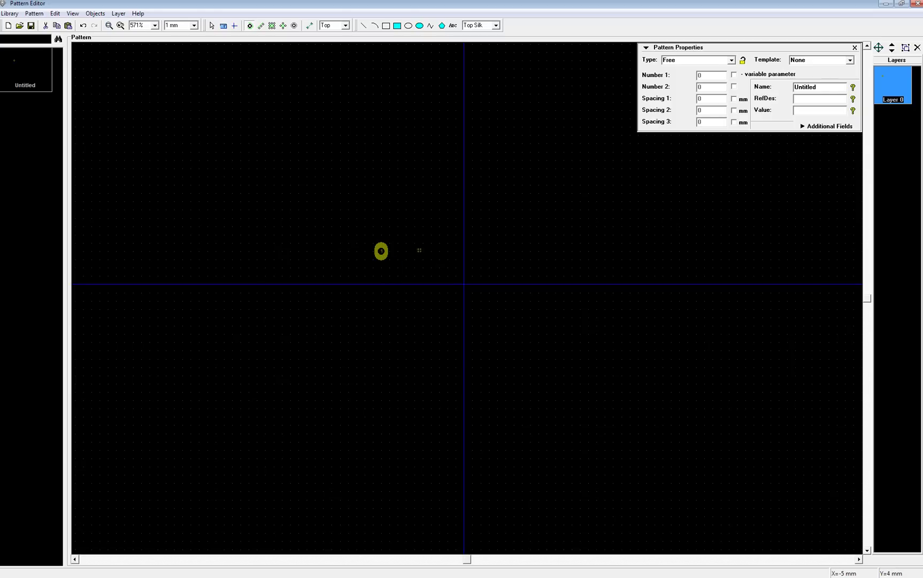
# Place three more pads around pad 1: one on its left at about X=-14, Y=5 mm, one above and one on its right
pyautogui.scroll(3, 416, 256)
pyautogui.moveTo(375, 296); pyautogui.dragTo(556, 331, button='middle')
pyautogui.scroll(6, 473, 298)
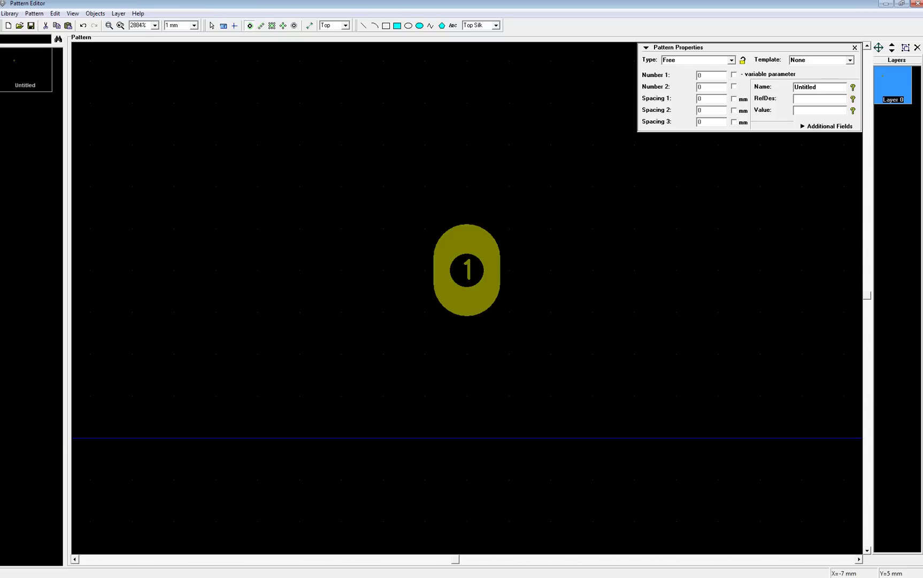
pyautogui.click(284, 222)
pyautogui.click(485, 156)
pyautogui.click(670, 278)
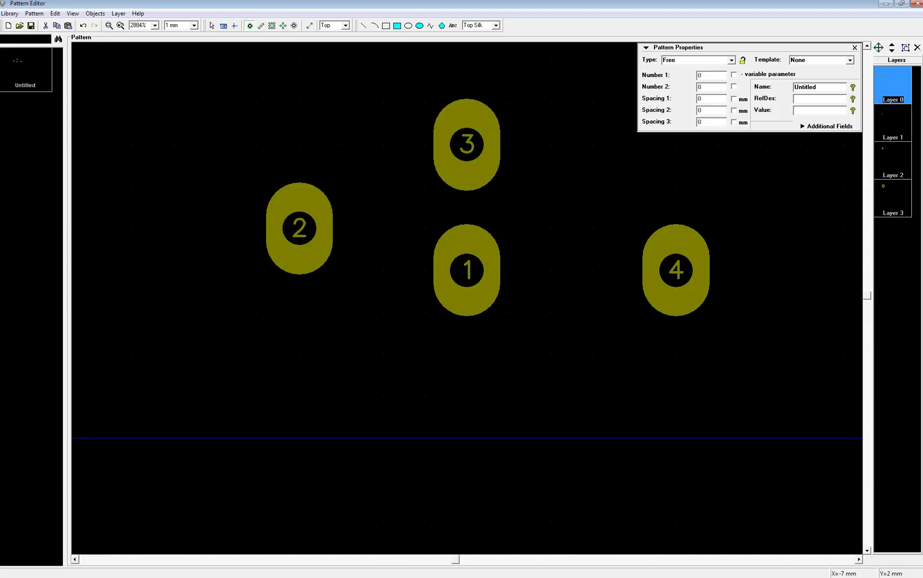
pyautogui.press('Escape')
# In the pattern-wide pad properties, choose Through-Hole as the type and Oval as the pad shape
pyautogui.click(33, 14)
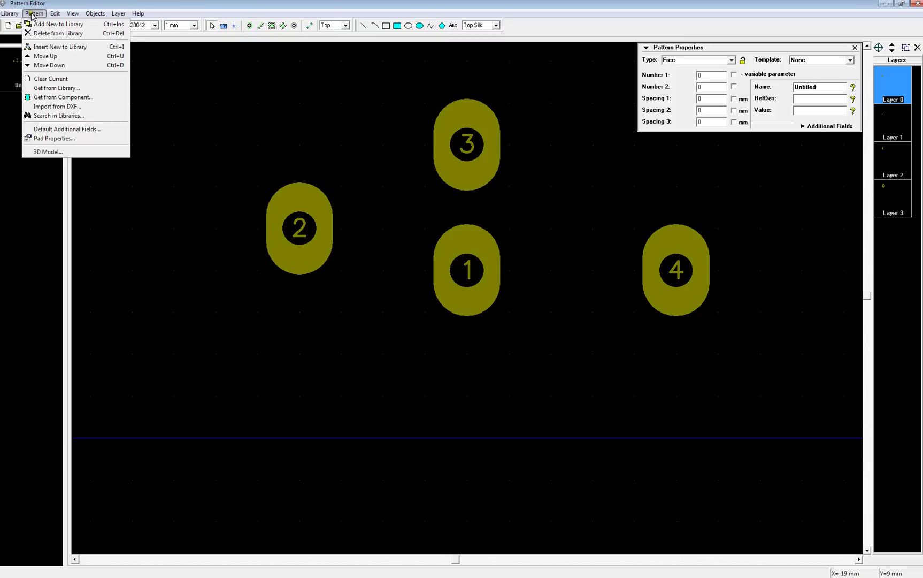
pyautogui.click(64, 139)
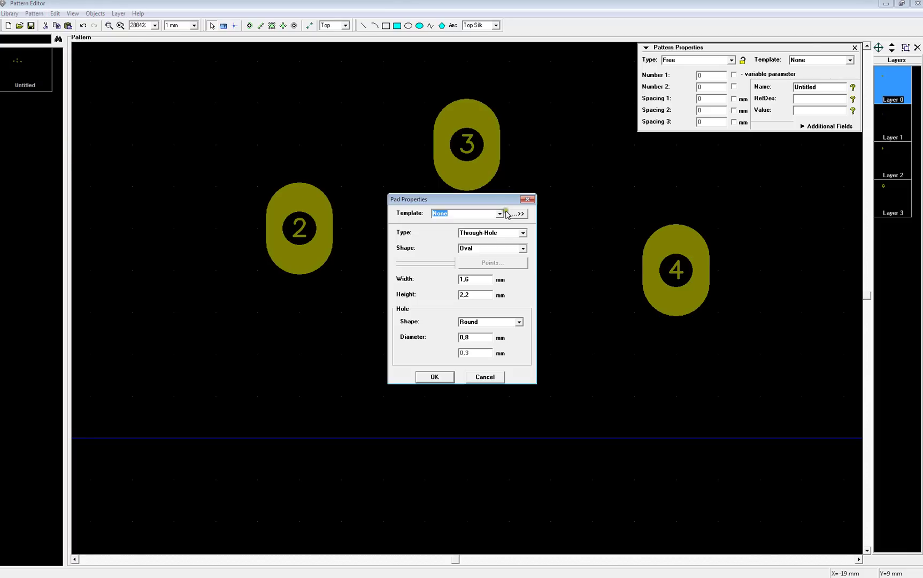
pyautogui.moveTo(488, 199); pyautogui.dragTo(292, 308)
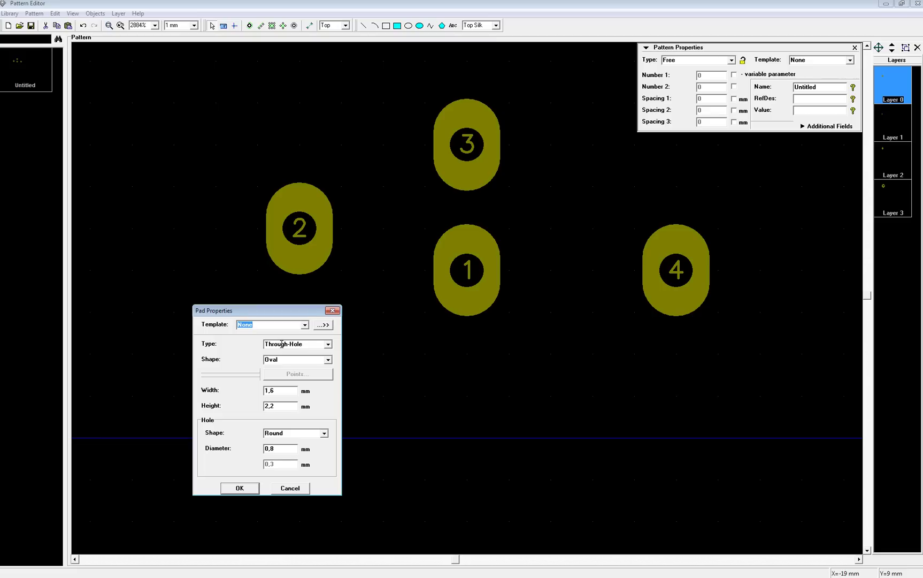
pyautogui.click(327, 344)
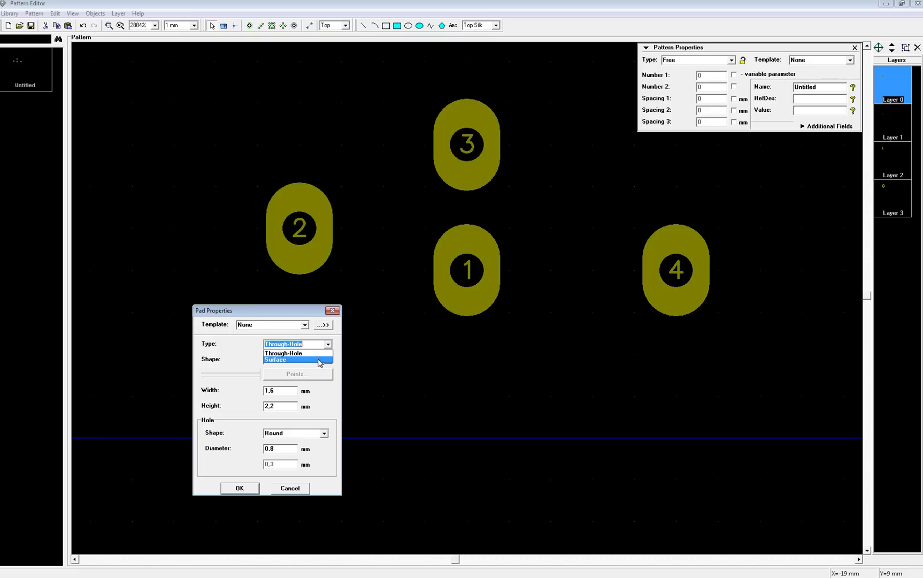
pyautogui.click(317, 352)
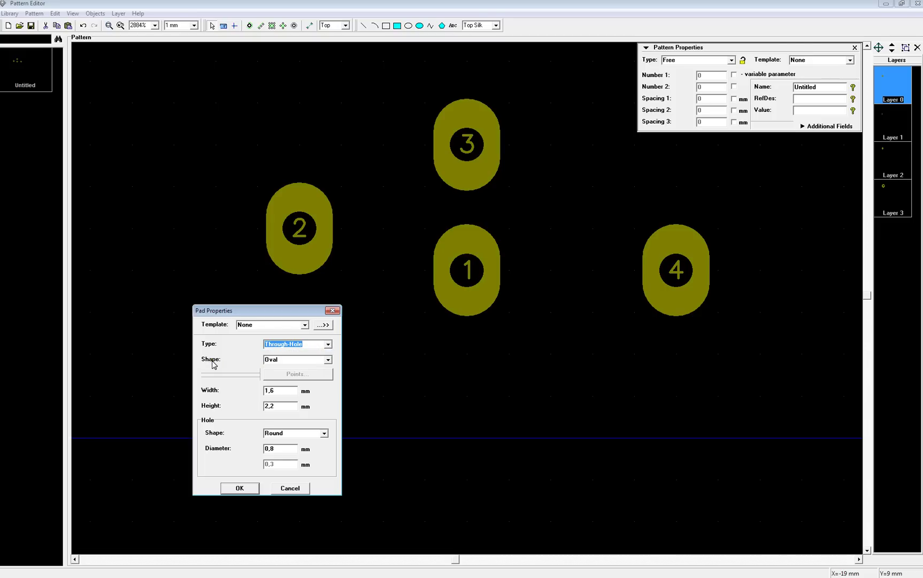
pyautogui.click(327, 360)
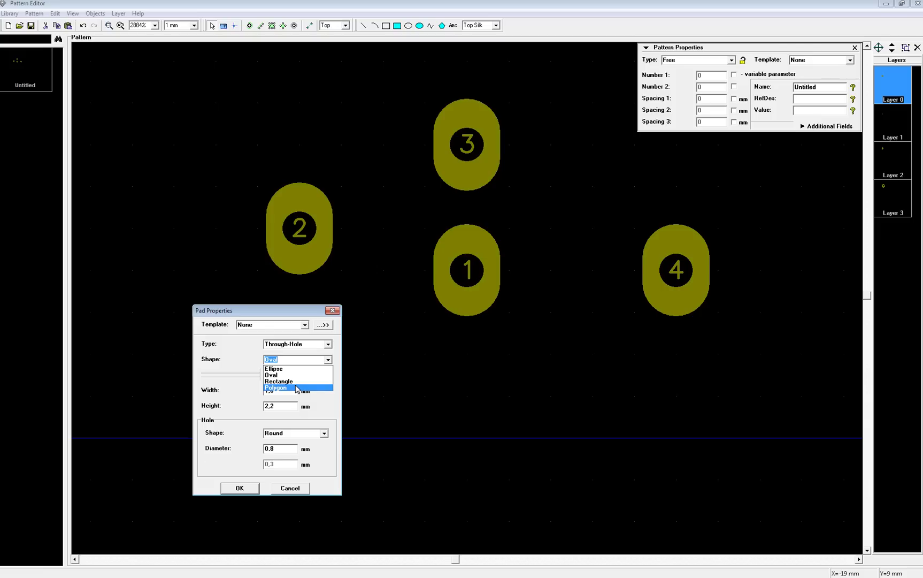
pyautogui.click(279, 375)
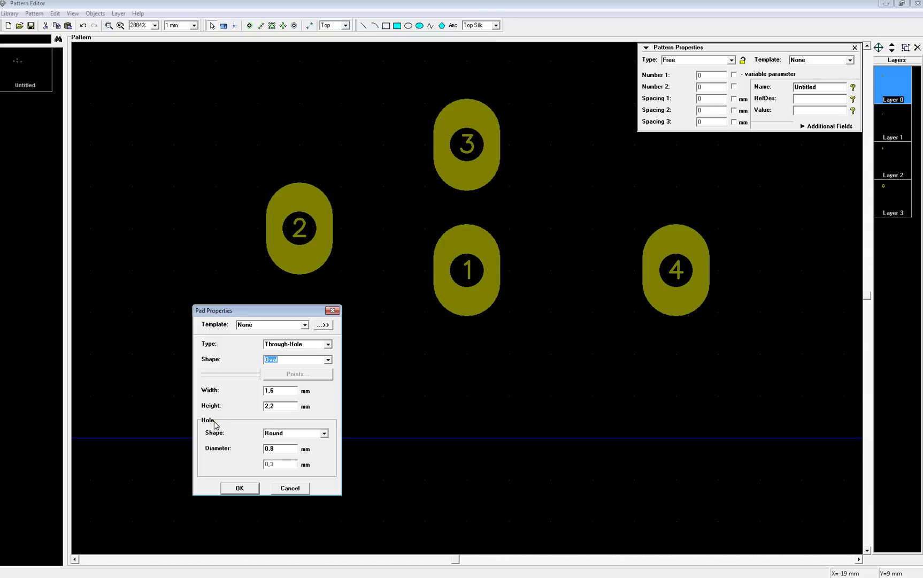
# Try an oval hole shape in the pattern's pad properties, then return it to Round
pyautogui.click(324, 432)
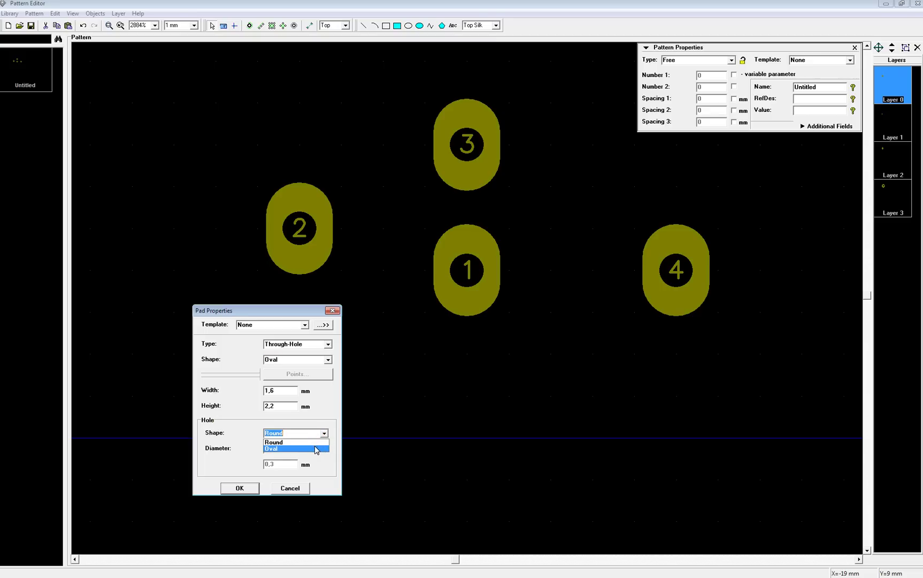
pyautogui.click(316, 449)
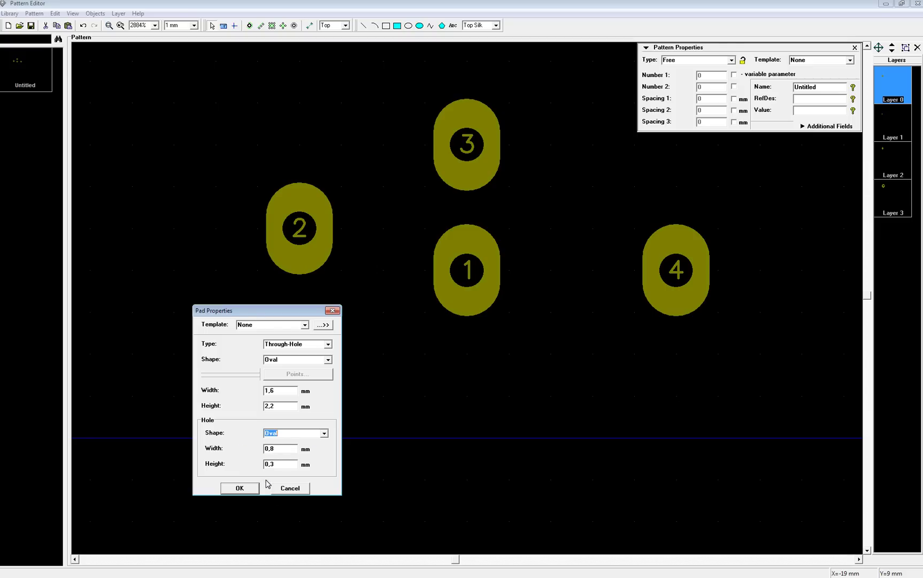
pyautogui.click(324, 433)
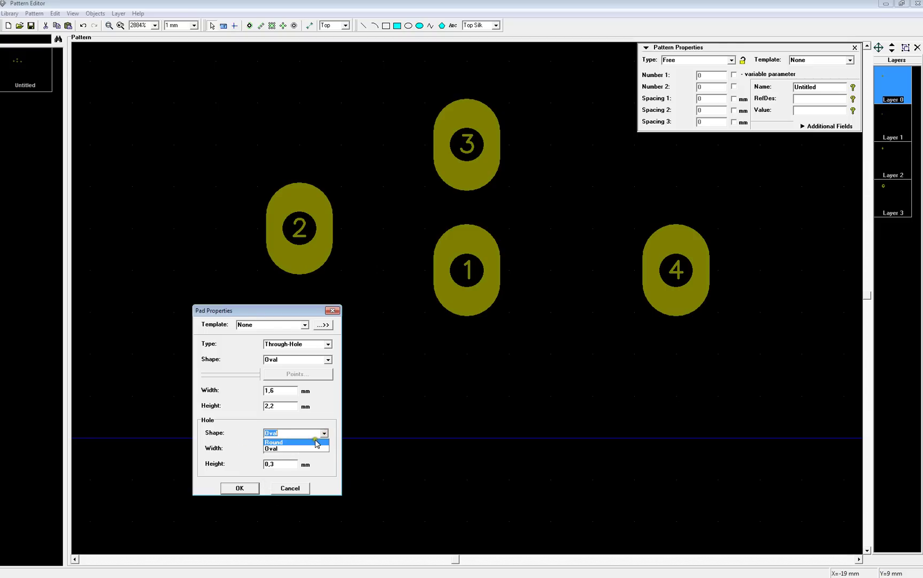
pyautogui.click(314, 441)
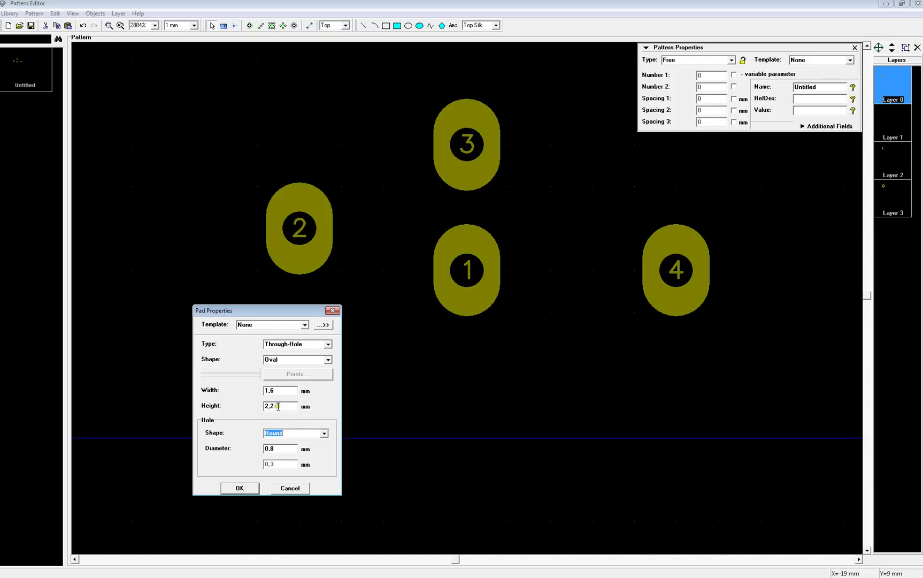
# Set the height of all pads in the pattern to 3 mm and apply it
pyautogui.moveTo(282, 407); pyautogui.dragTo(262, 407)
pyautogui.write('3')
pyautogui.click(242, 488)
pyautogui.click(367, 372)
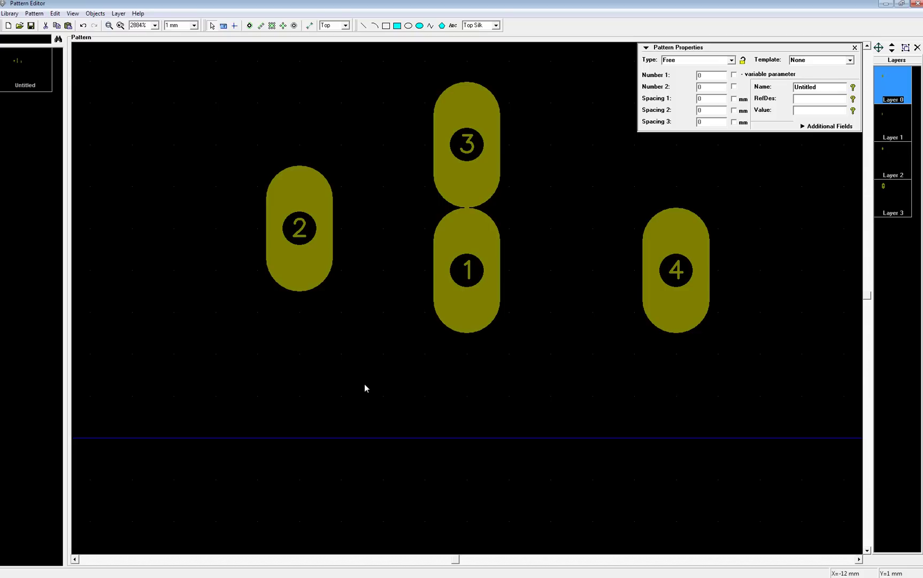
pyautogui.click(318, 280)
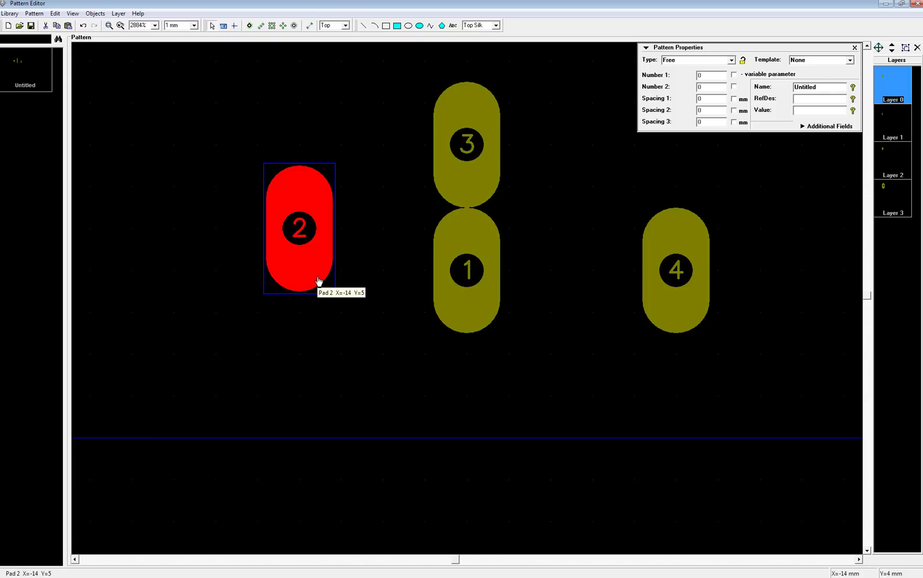
pyautogui.rightClick(318, 280)
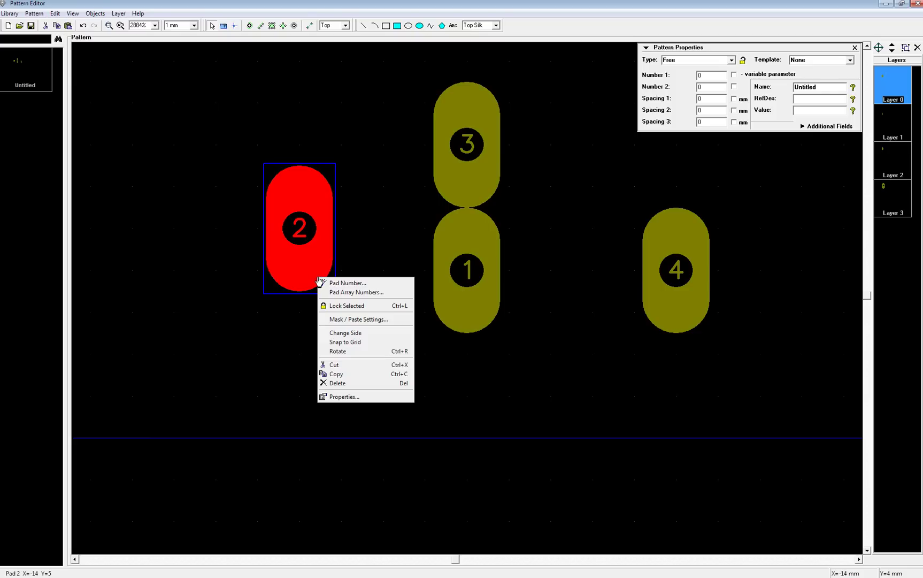
pyautogui.click(340, 398)
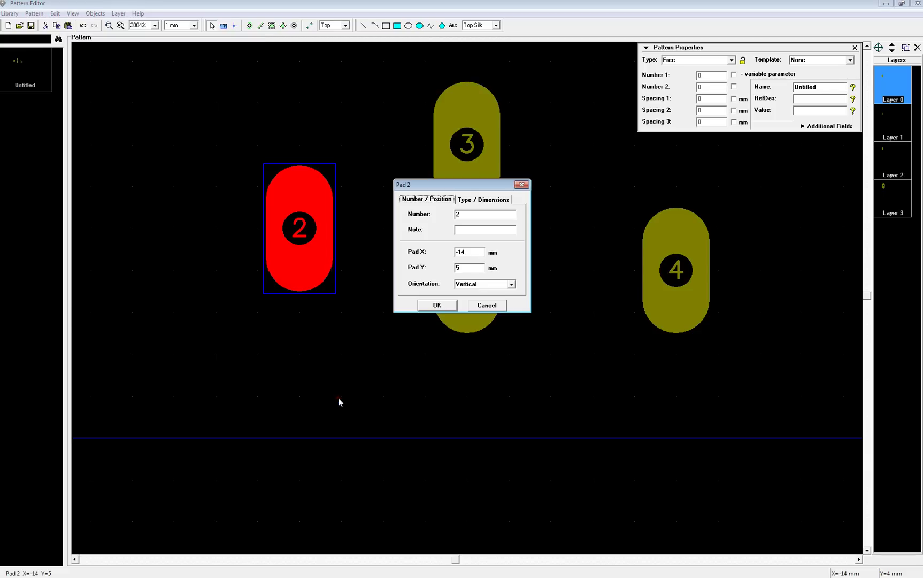
pyautogui.moveTo(448, 190); pyautogui.dragTo(313, 339)
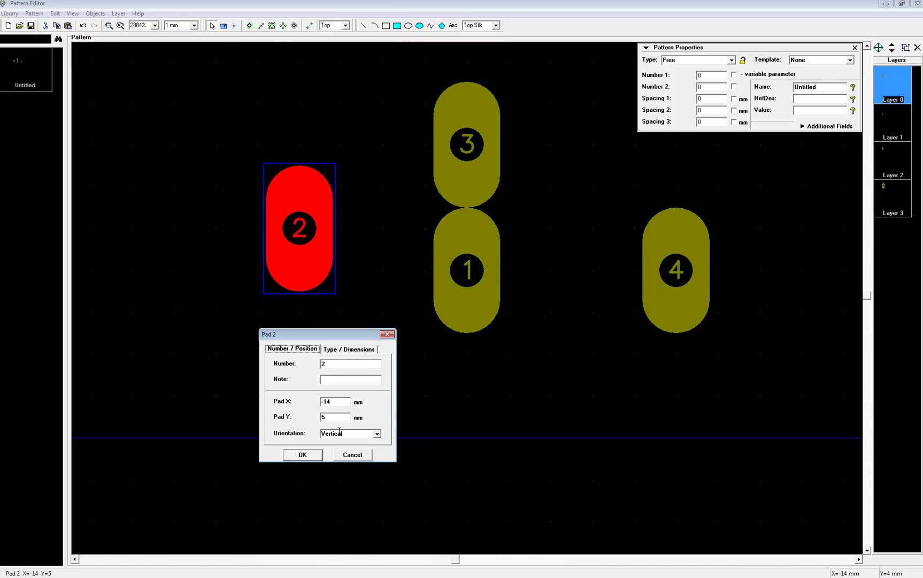
pyautogui.click(351, 350)
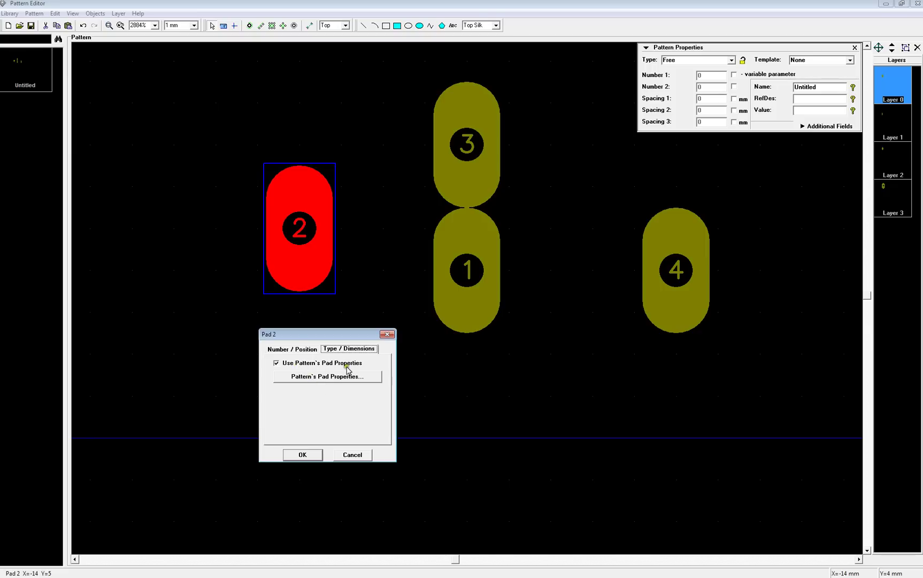
pyautogui.click(276, 364)
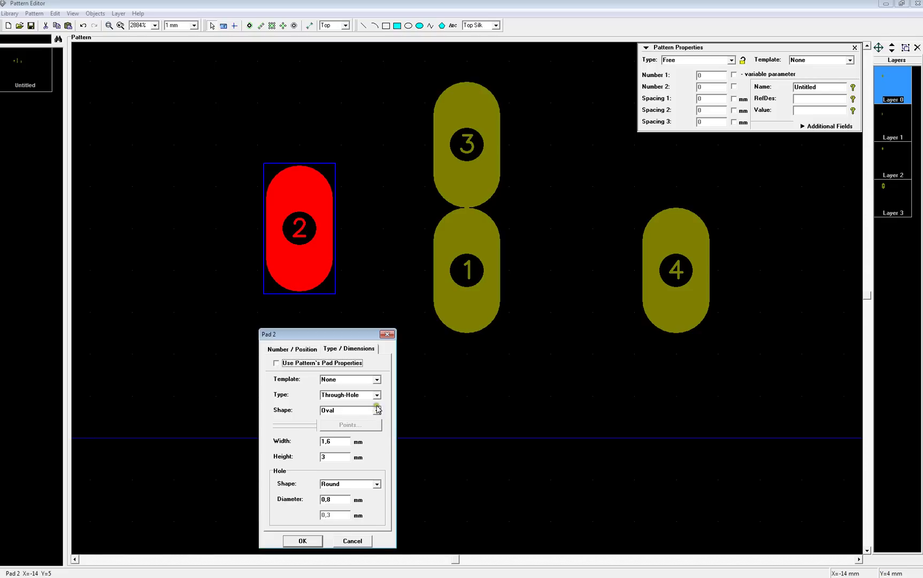
pyautogui.click(355, 541)
# Give pad 1 its own Rectangle shape instead of the pattern's pad properties and move it down to Y=3 mm
pyautogui.click(471, 326)
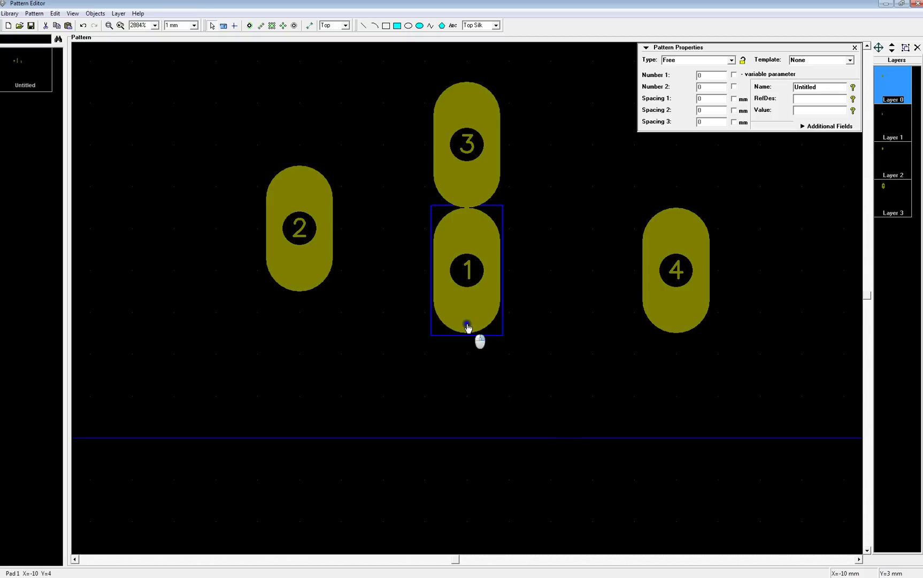
pyautogui.rightClick(465, 321)
pyautogui.click(497, 446)
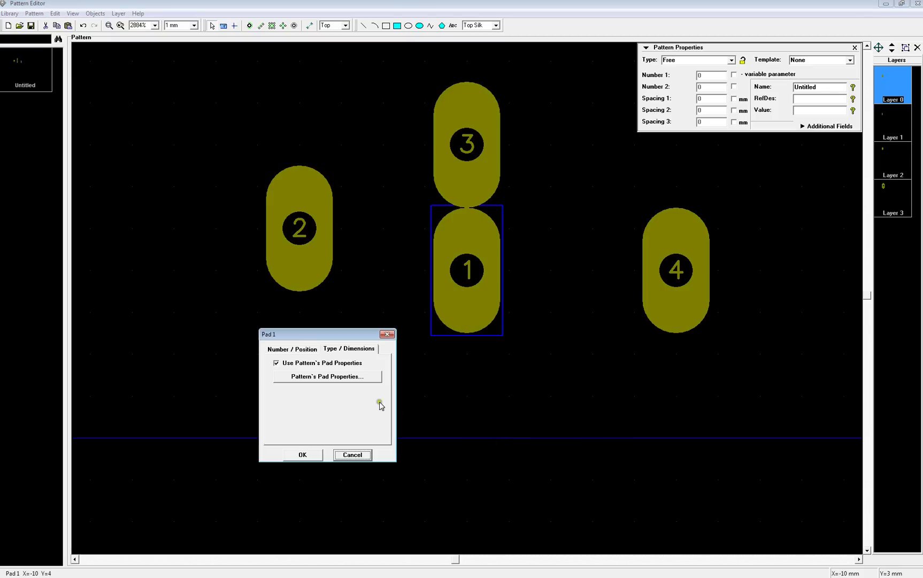
pyautogui.click(275, 363)
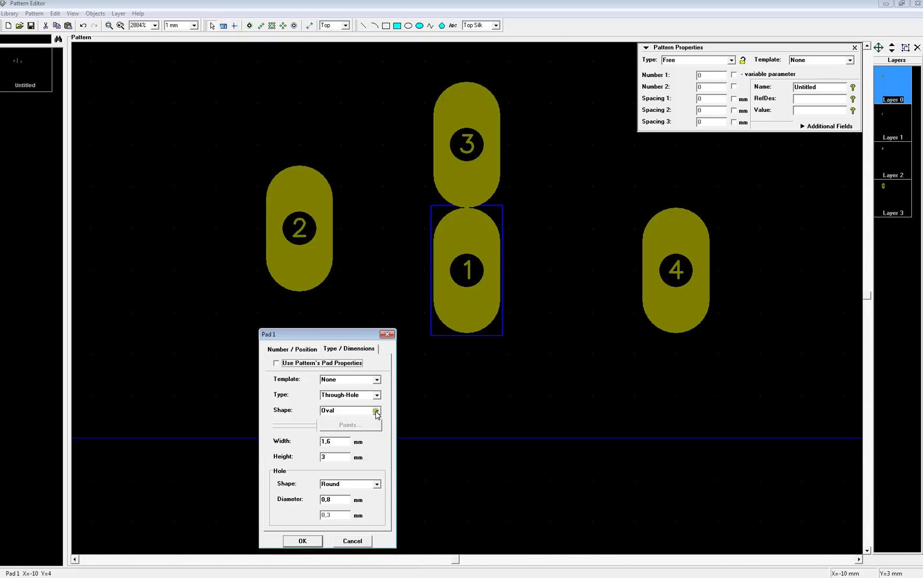
pyautogui.click(377, 410)
pyautogui.click(355, 432)
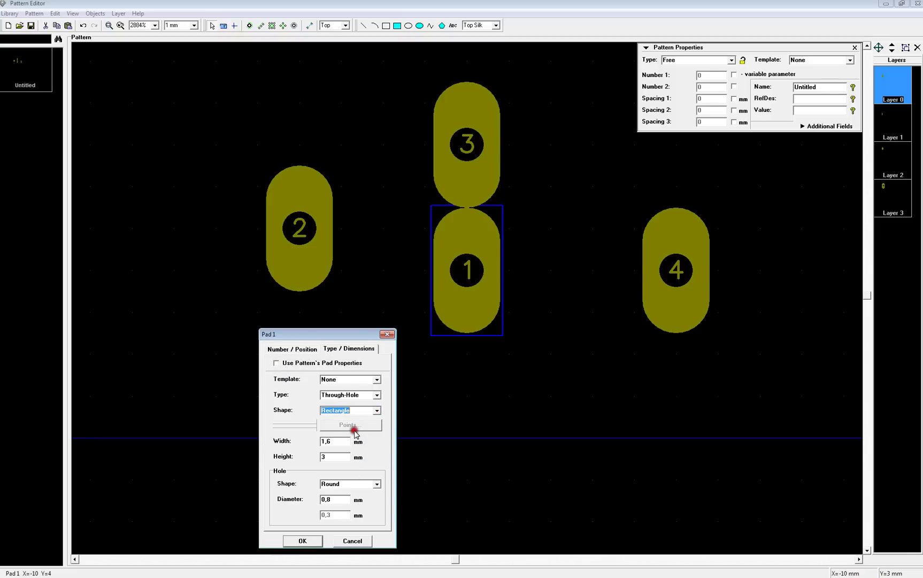
pyautogui.click(303, 539)
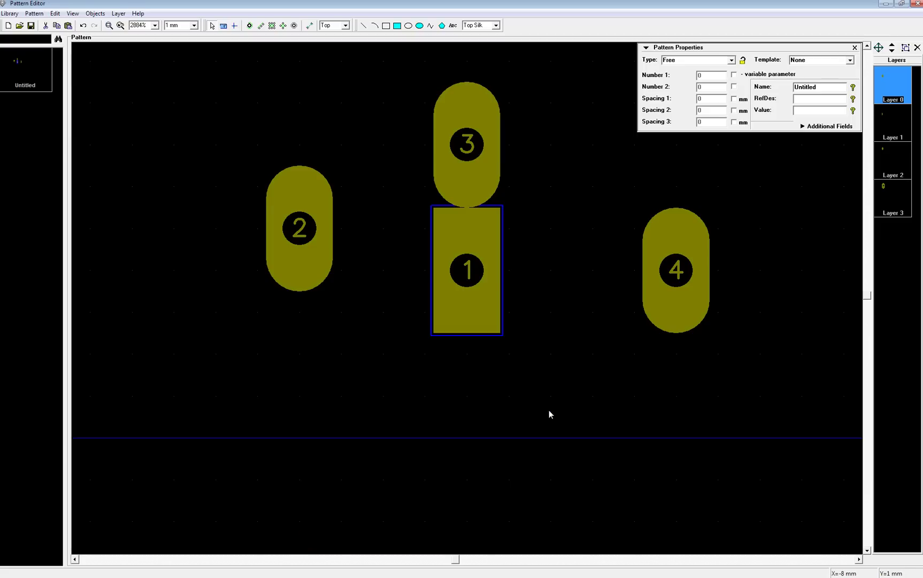
pyautogui.moveTo(487, 239); pyautogui.dragTo(486, 285)
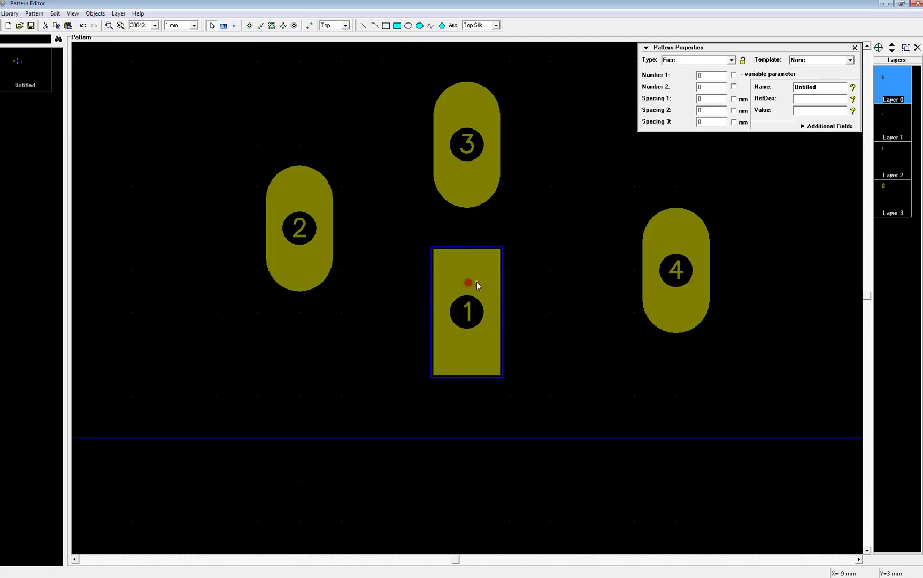
pyautogui.click(568, 319)
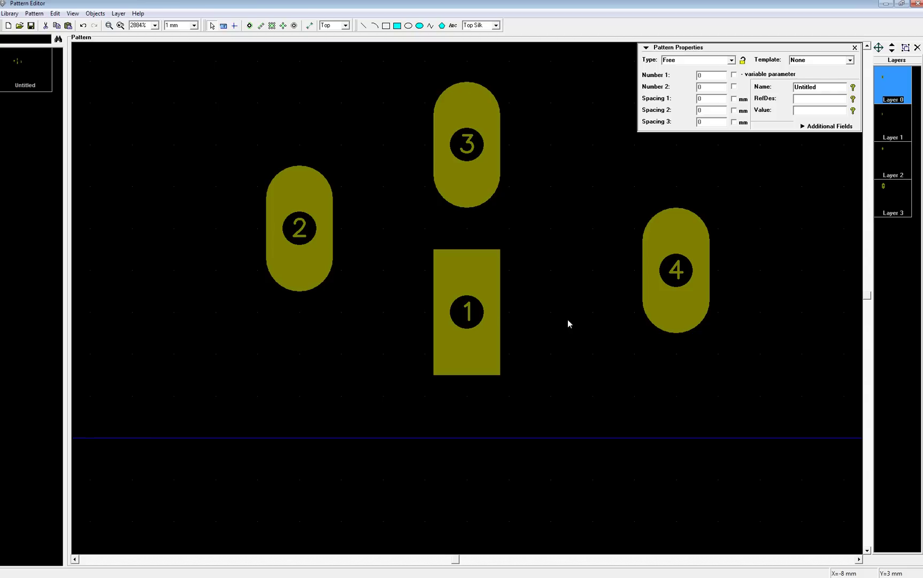
# Hide the pad numbers in the pattern, then show them again
pyautogui.click(35, 14)
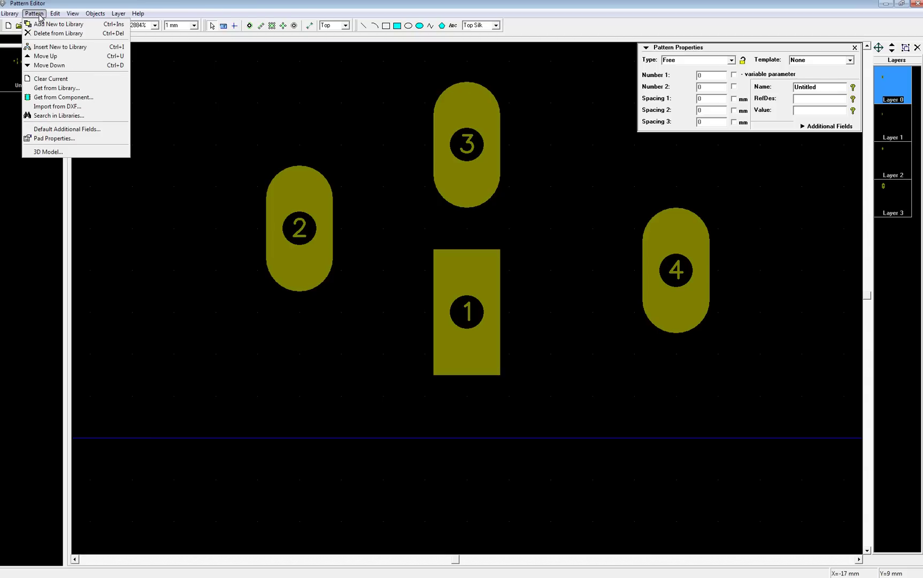
pyautogui.click(69, 14)
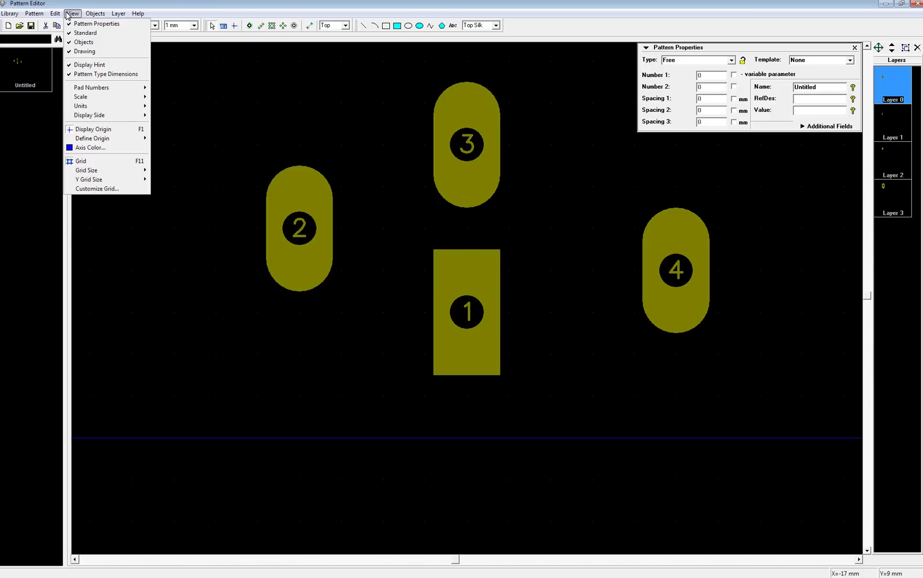
pyautogui.moveTo(97, 88)
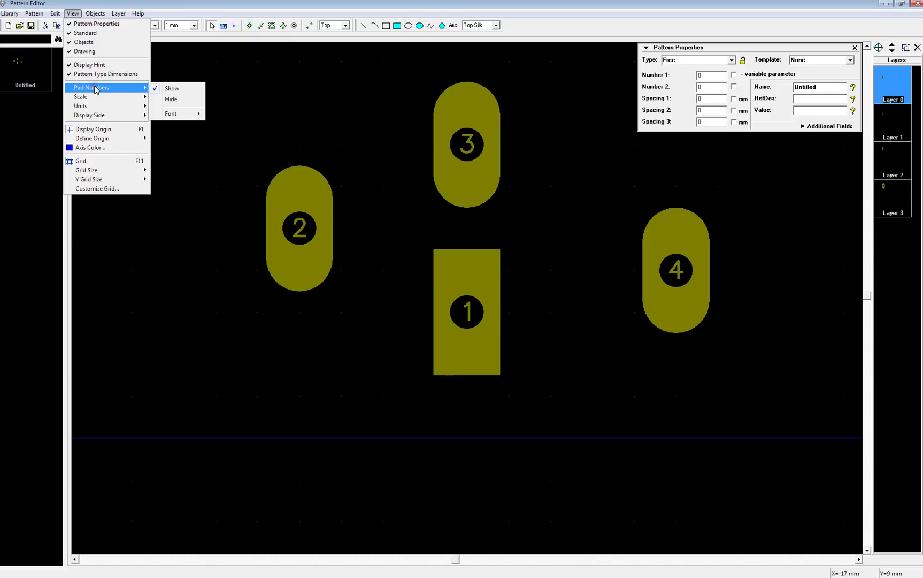
pyautogui.click(170, 100)
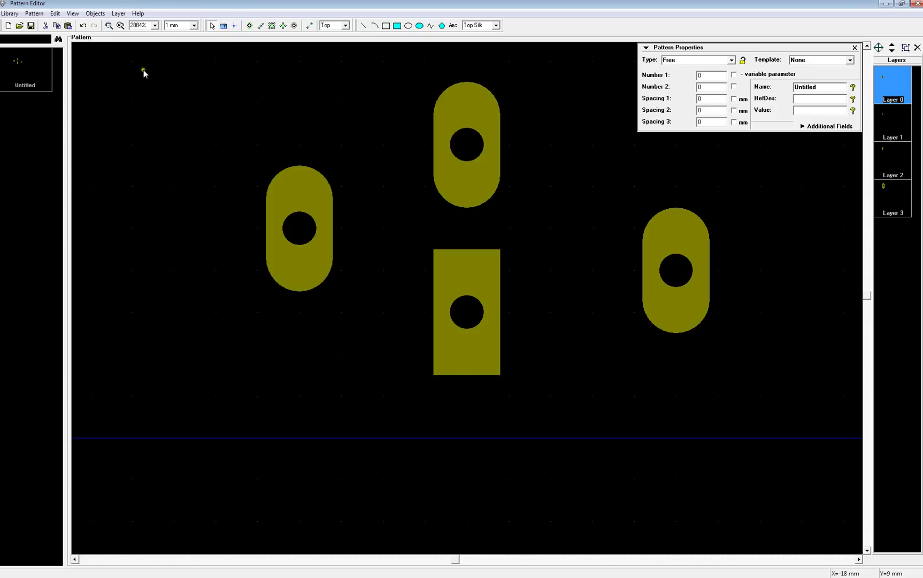
pyautogui.click(73, 13)
pyautogui.moveTo(94, 87)
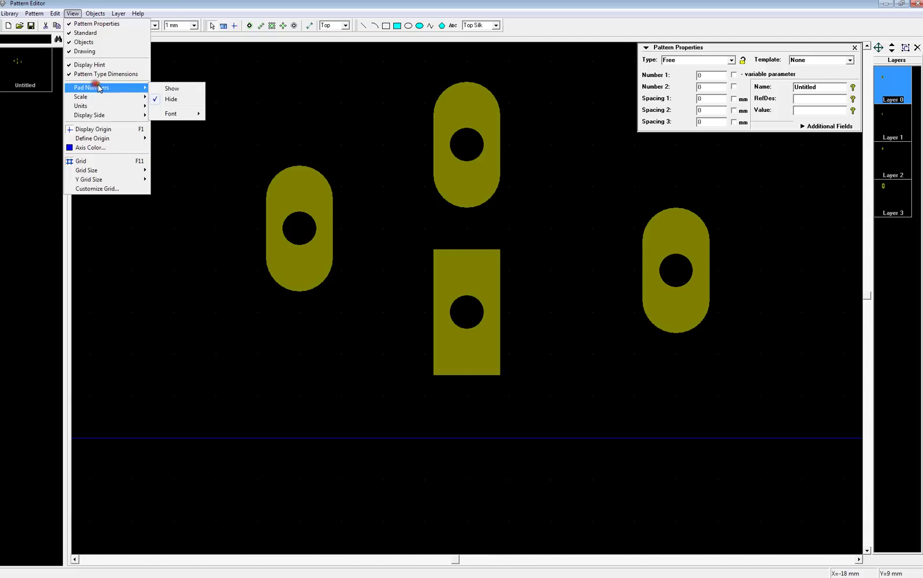
pyautogui.click(179, 100)
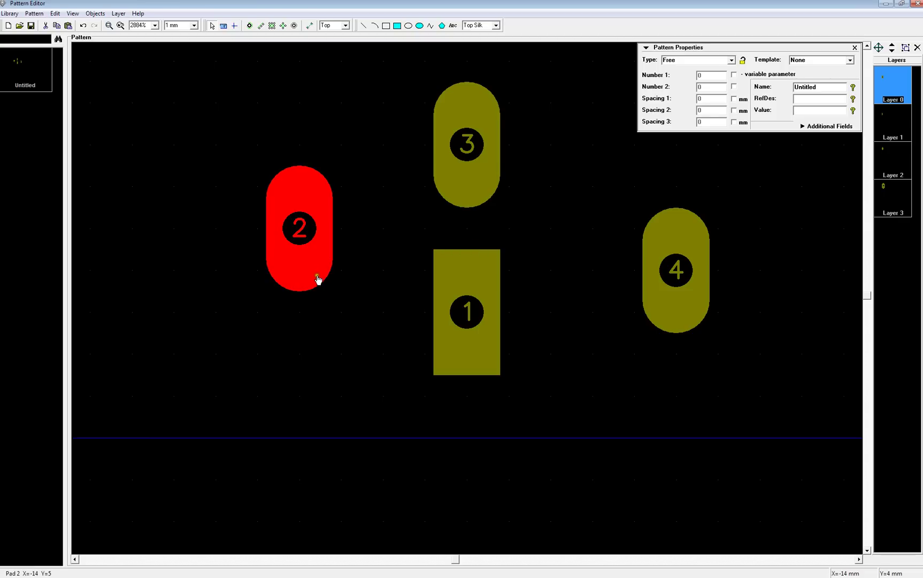
# Set the height in the pattern-wide pad properties to 2.2 mm and apply it
pyautogui.click(34, 13)
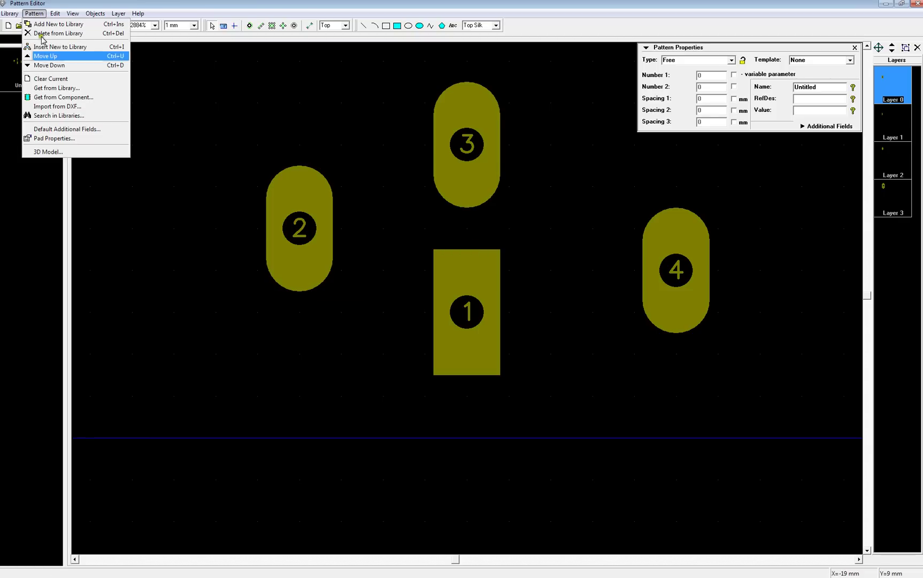
pyautogui.click(53, 139)
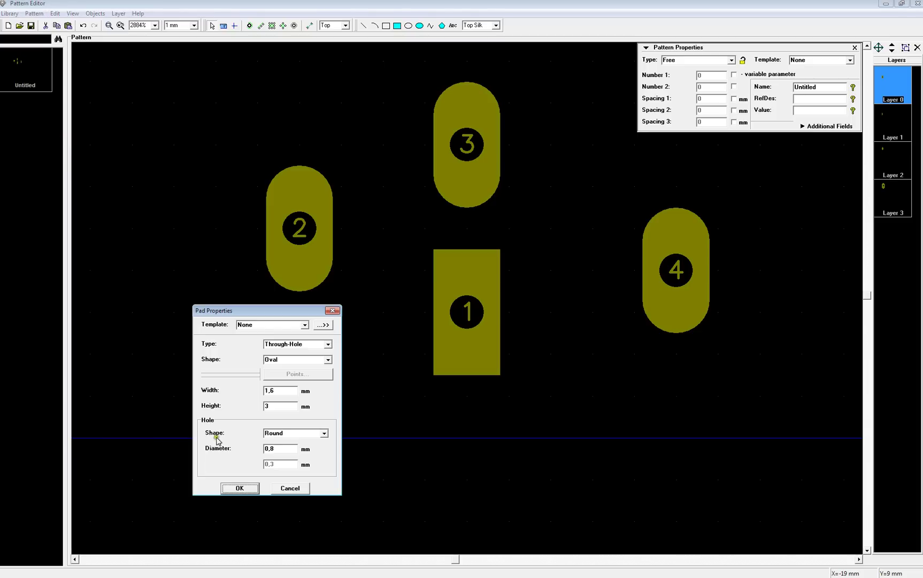
pyautogui.doubleClick(270, 406)
pyautogui.write('2,2')
pyautogui.click(240, 488)
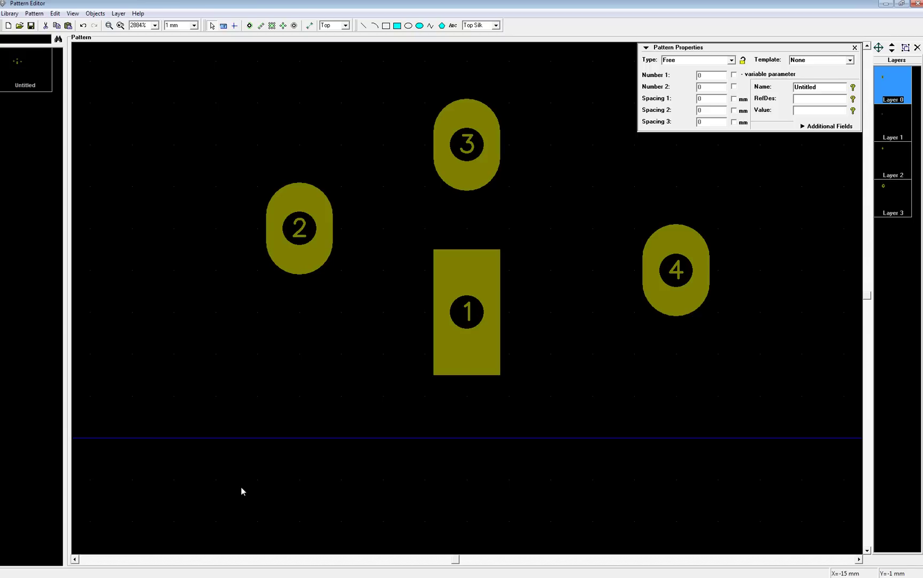
# Make the rectangular pad 1 use the pattern's pad properties again and deselect it
pyautogui.rightClick(471, 363)
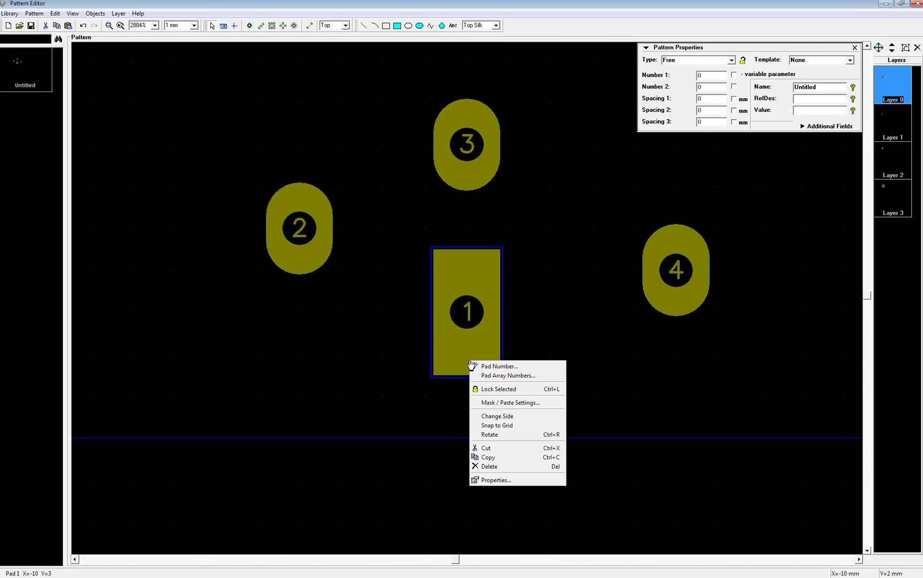
pyautogui.click(490, 480)
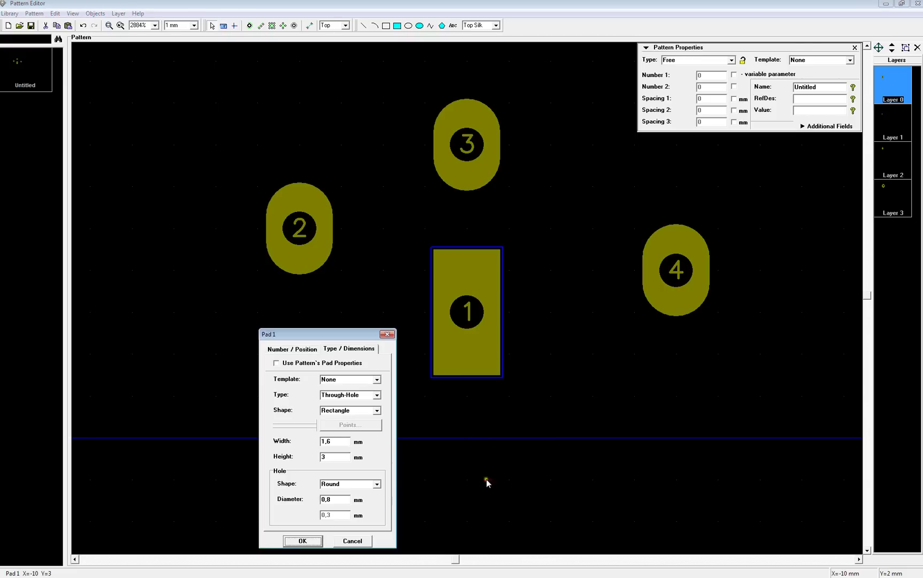
pyautogui.doubleClick(323, 457)
pyautogui.click(276, 363)
pyautogui.click(300, 454)
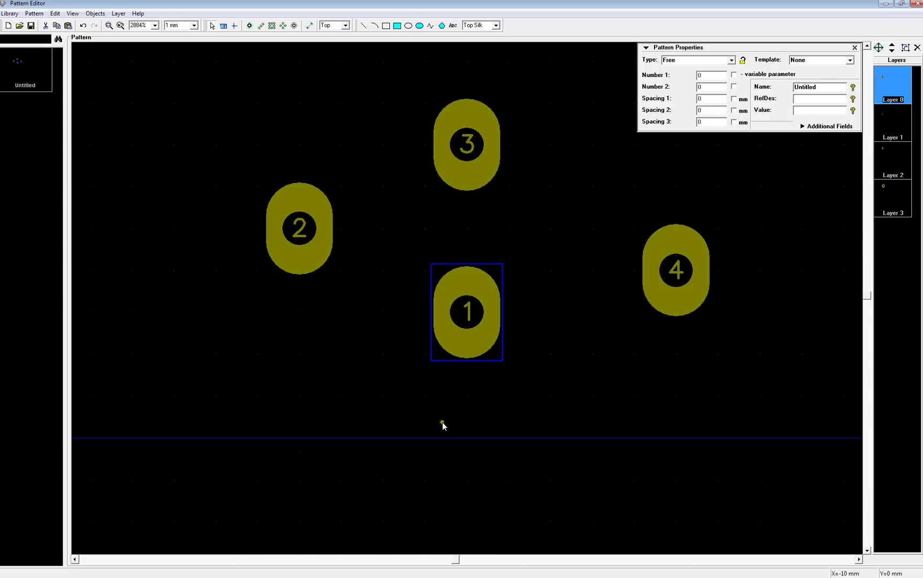
pyautogui.click(501, 420)
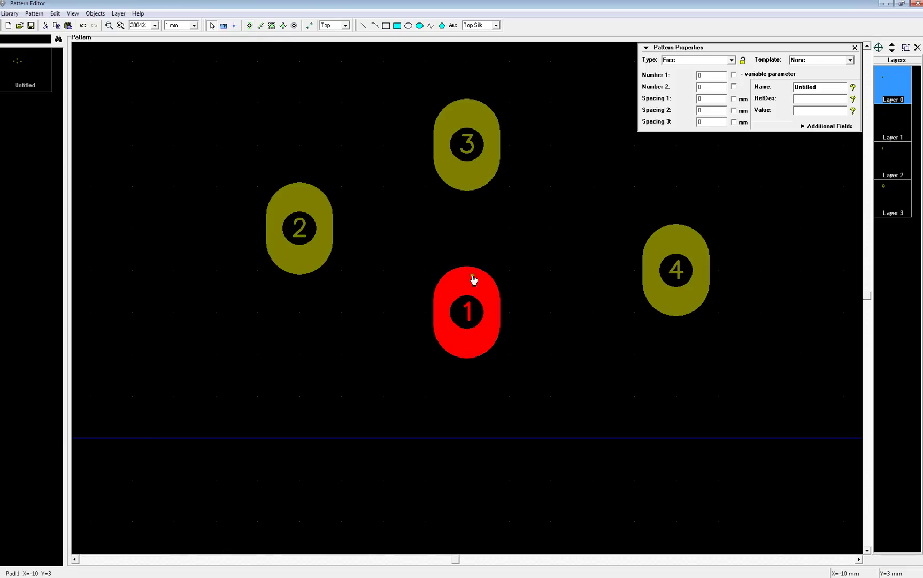
# Delete all four pads from the pattern
pyautogui.click(478, 344)
pyautogui.press('Delete')
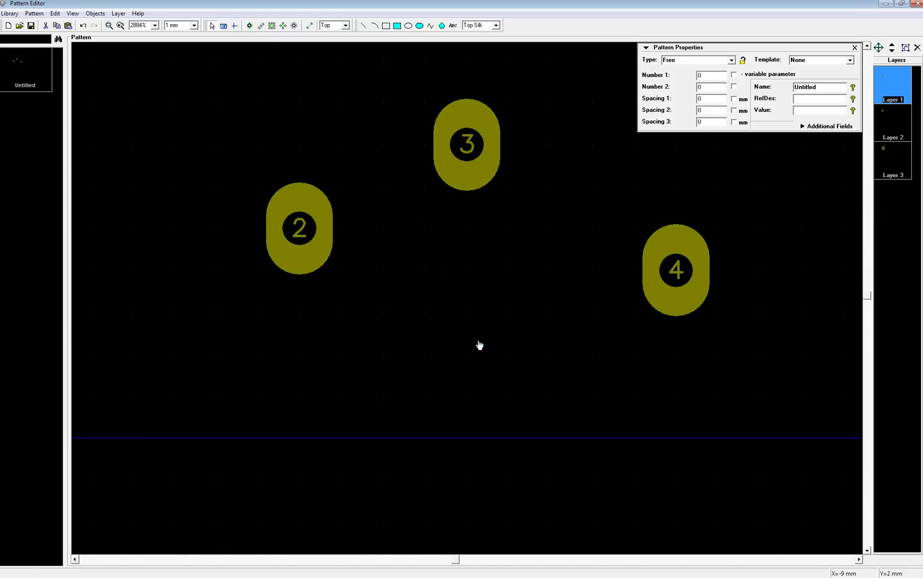
pyautogui.click(661, 311)
pyautogui.press('Delete')
pyautogui.click(468, 176)
pyautogui.press('Delete')
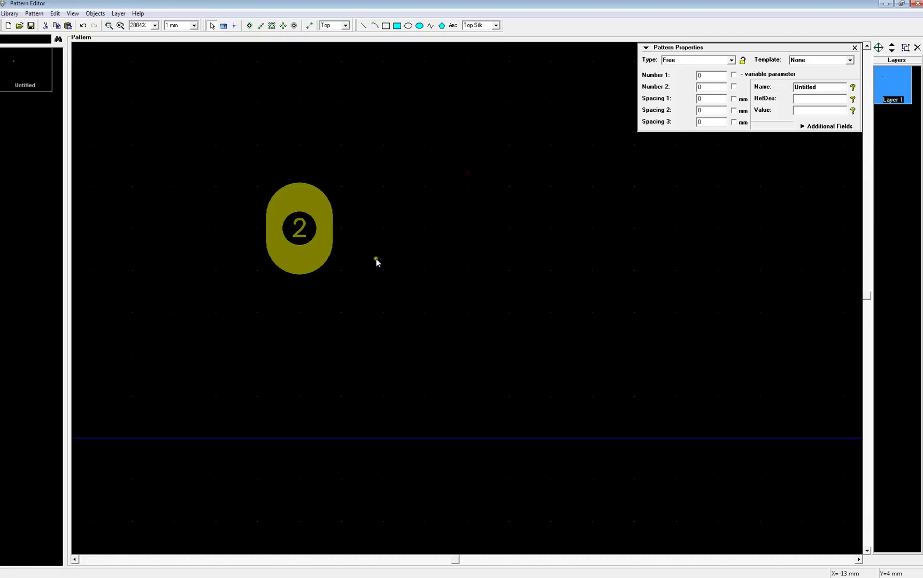
pyautogui.click(309, 264)
pyautogui.press('Delete')
# Place three pads in a row along the horizontal axis, about 3 mm apart, with the middle one on the origin
pyautogui.scroll(-1, 501, 336)
pyautogui.scroll(-1, 501, 337)
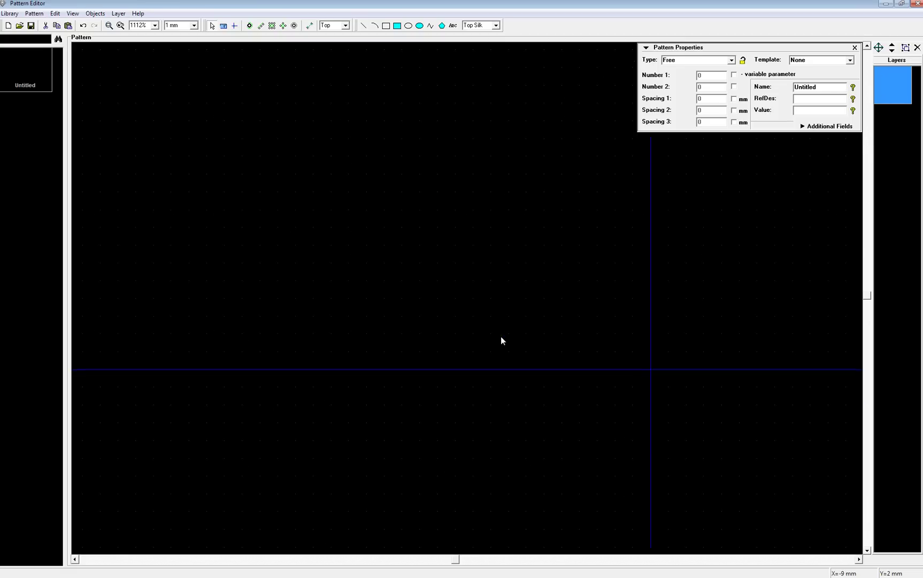
pyautogui.moveTo(628, 324); pyautogui.dragTo(459, 252, button='middle')
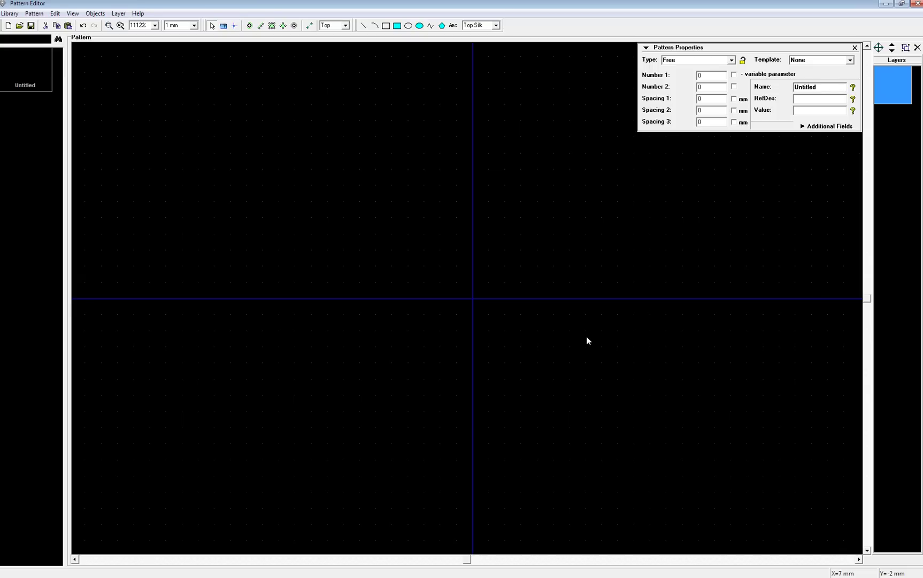
pyautogui.click(250, 26)
pyautogui.click(424, 298)
pyautogui.click(472, 298)
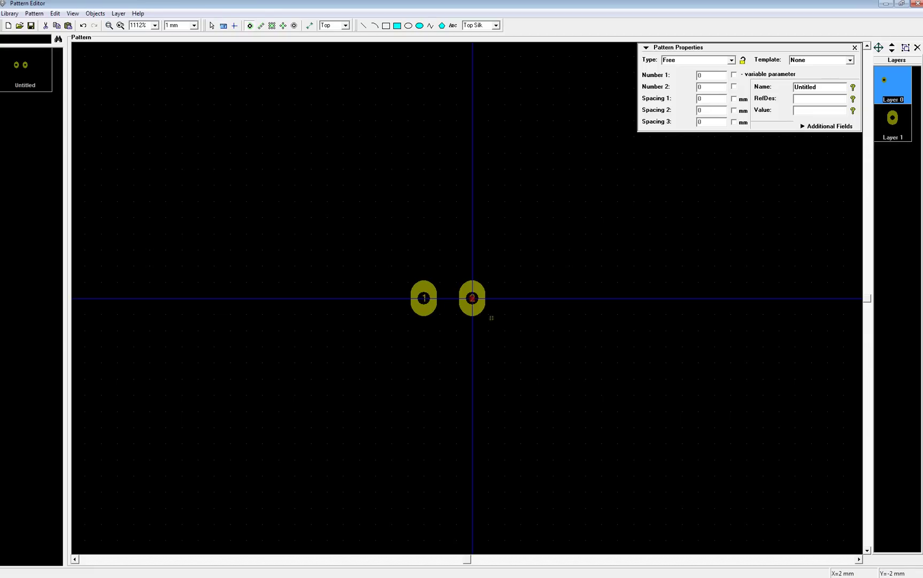
pyautogui.click(520, 298)
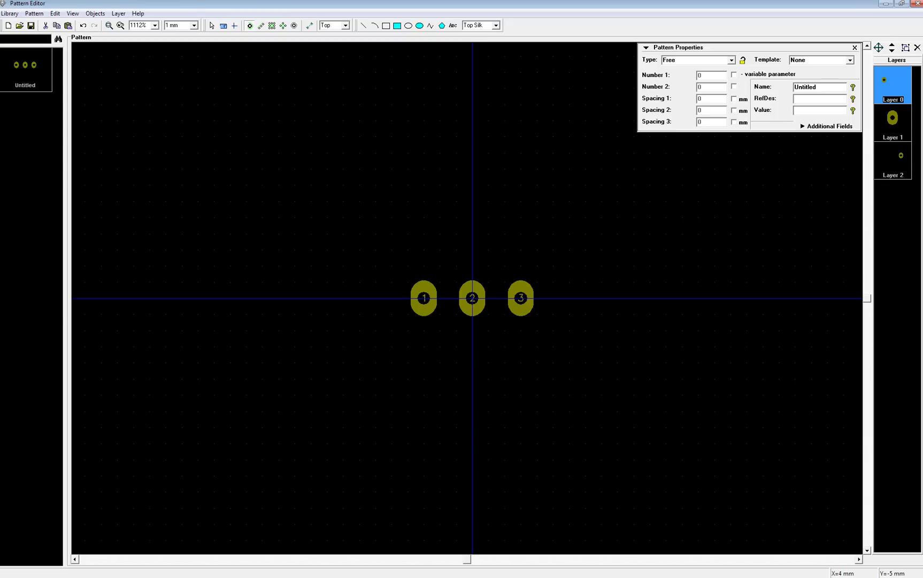
# Undo the placement of the three pads
pyautogui.click(84, 25)
pyautogui.click(83, 25)
pyautogui.click(84, 25)
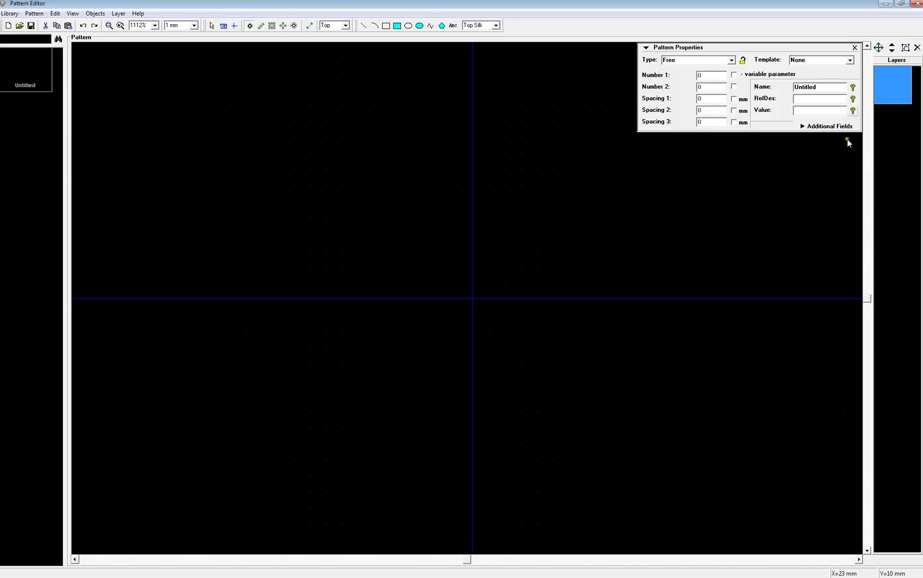
# Set the pattern type to Lines, with 1 line and 3 pads
pyautogui.moveTo(745, 48)
pyautogui.mouseDown()
pyautogui.moveTo(738, 66)
pyautogui.moveTo(738, 57)
pyautogui.mouseUp()
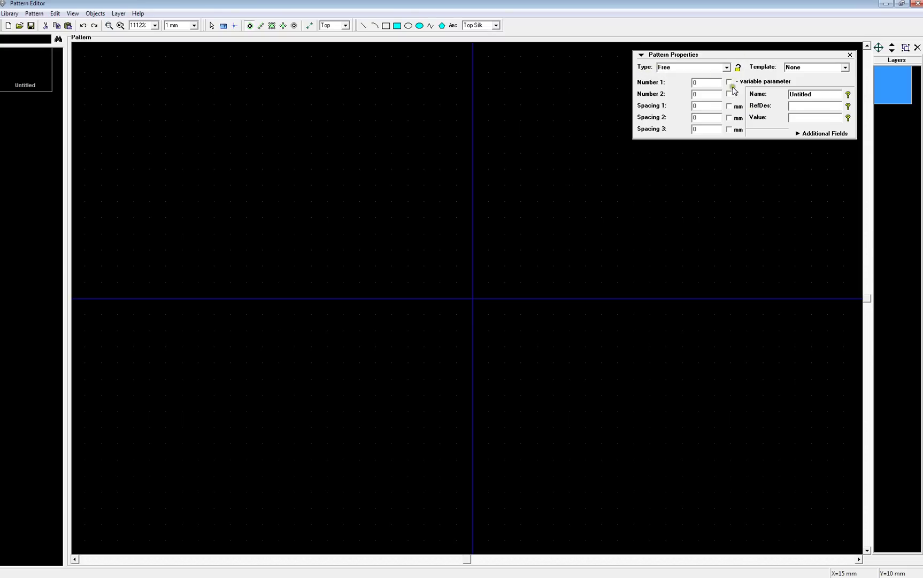
pyautogui.click(727, 67)
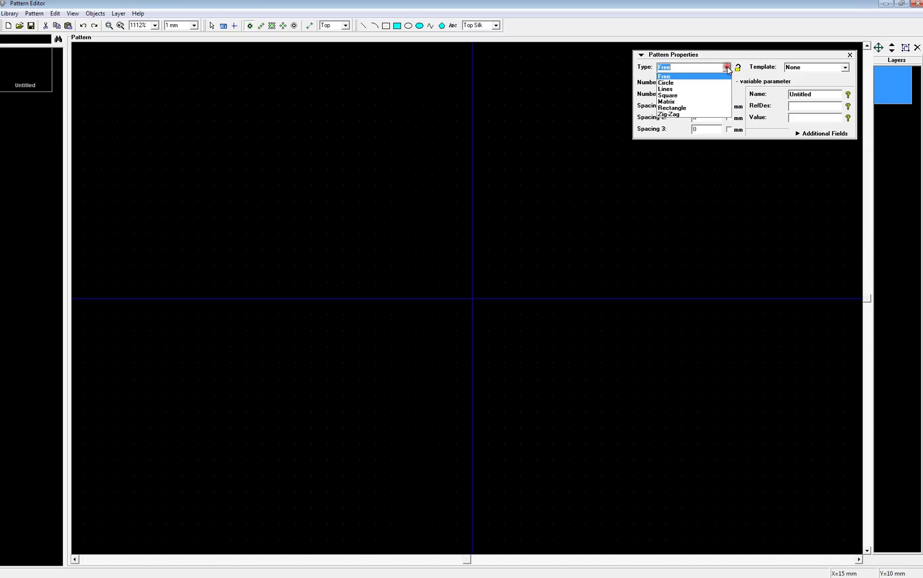
pyautogui.click(670, 89)
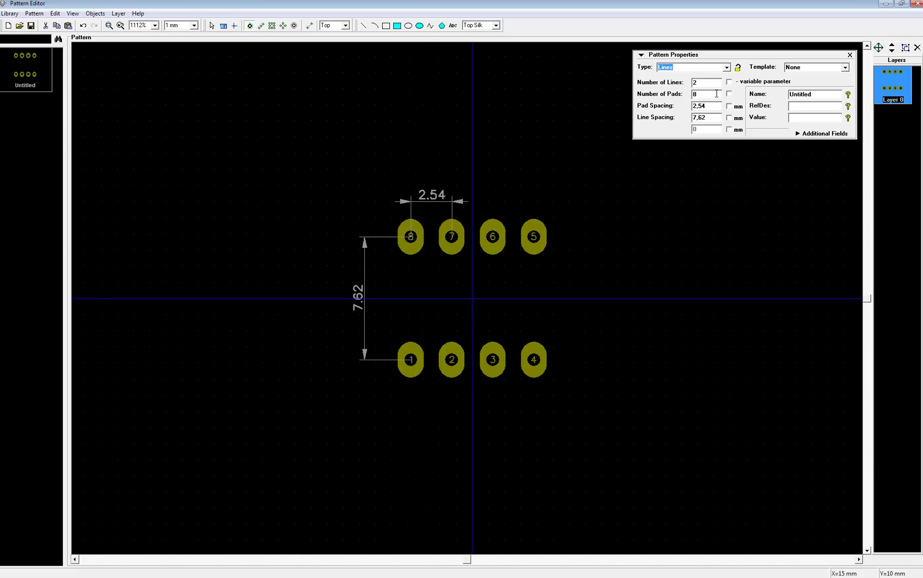
pyautogui.click(685, 81)
pyautogui.write('1')
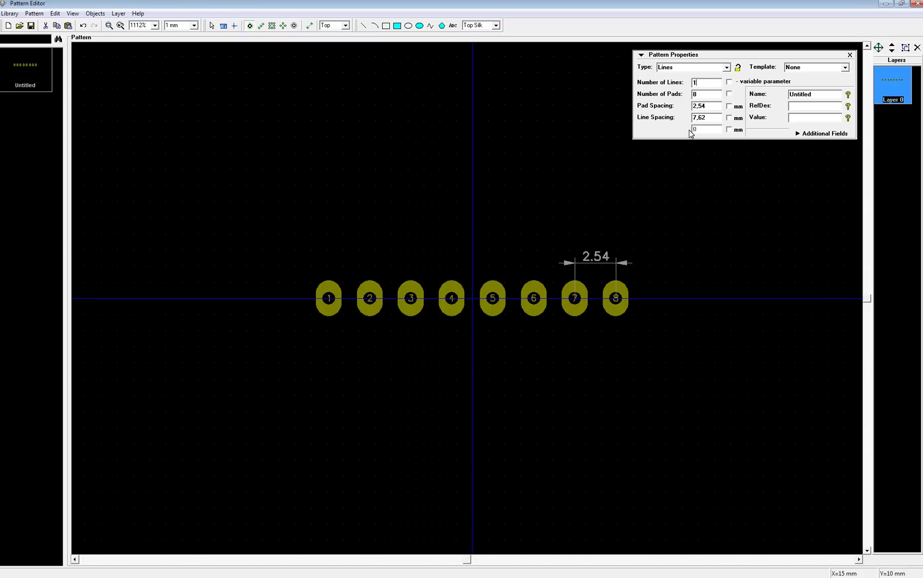
pyautogui.click(690, 93)
pyautogui.write('3')
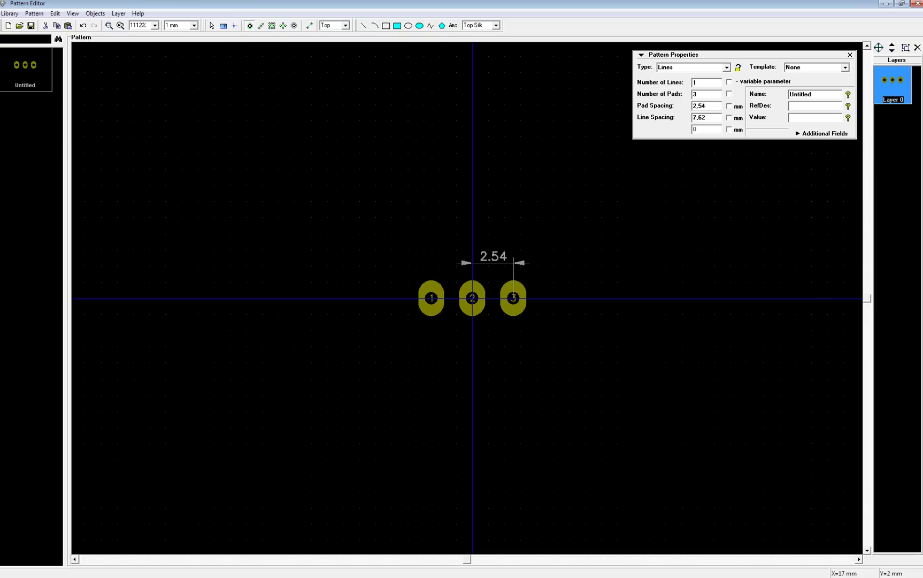
# Set the pad spacing of the line pattern to 1.27 mm
pyautogui.click(707, 106)
pyautogui.doubleClick(707, 105)
pyautogui.write('1,27')
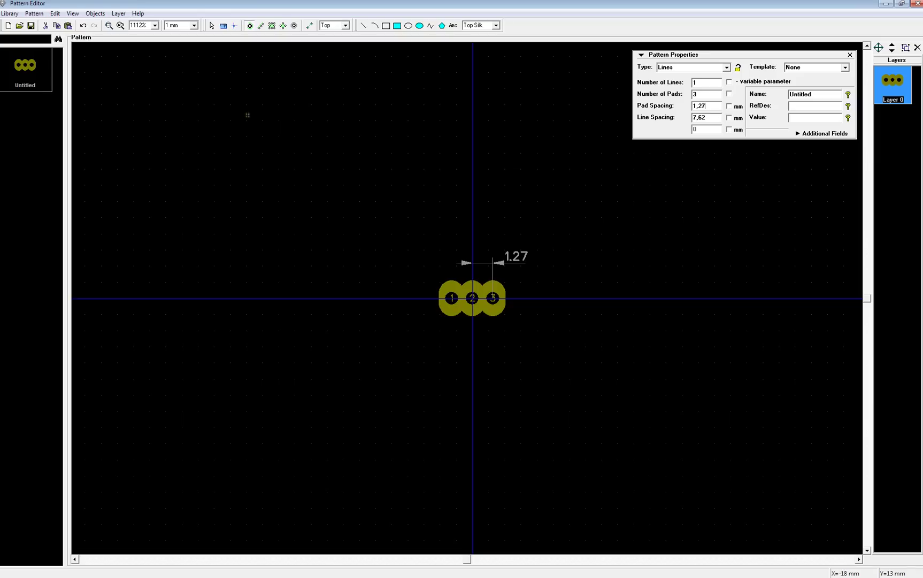
# Set the width of all the pattern's pads to 1 mm in the pattern-wide pad properties
pyautogui.click(34, 13)
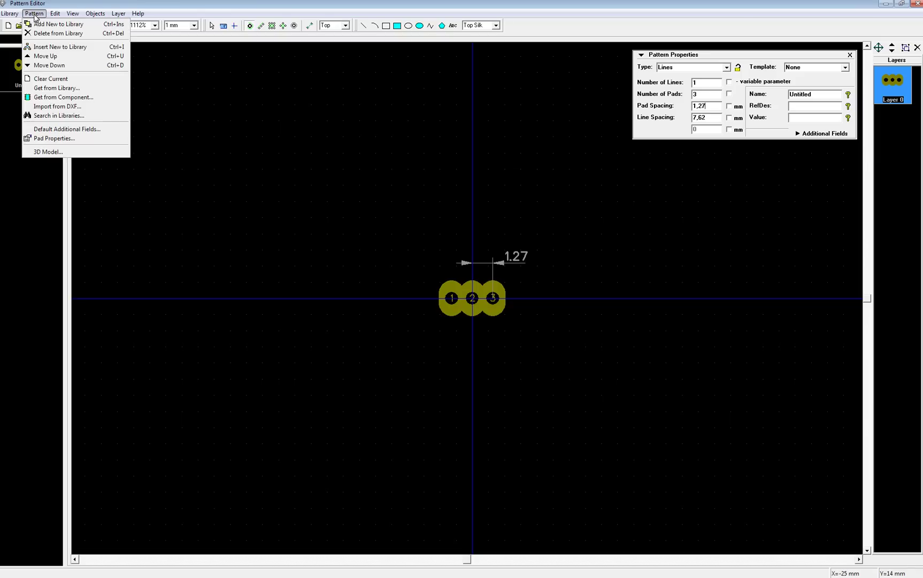
pyautogui.click(51, 138)
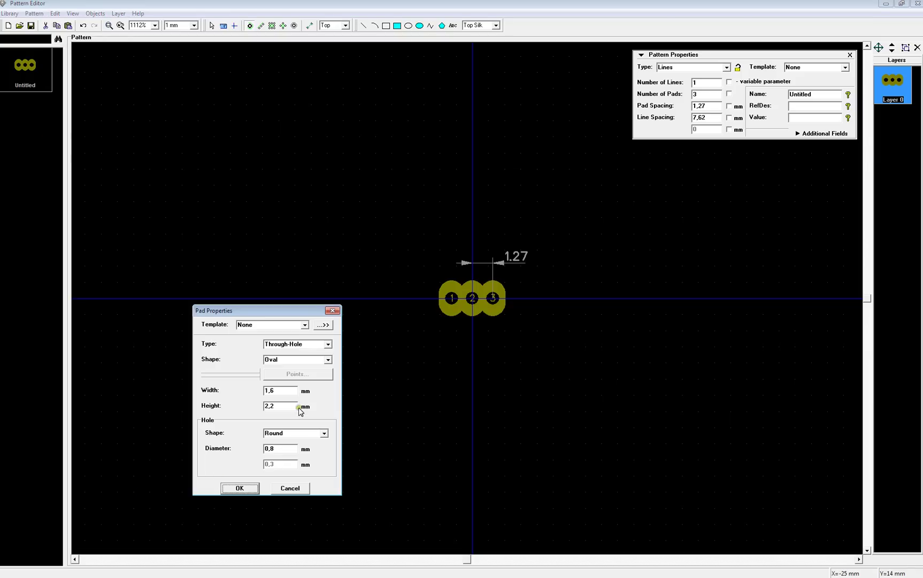
pyautogui.doubleClick(268, 391)
pyautogui.write('1')
pyautogui.click(241, 487)
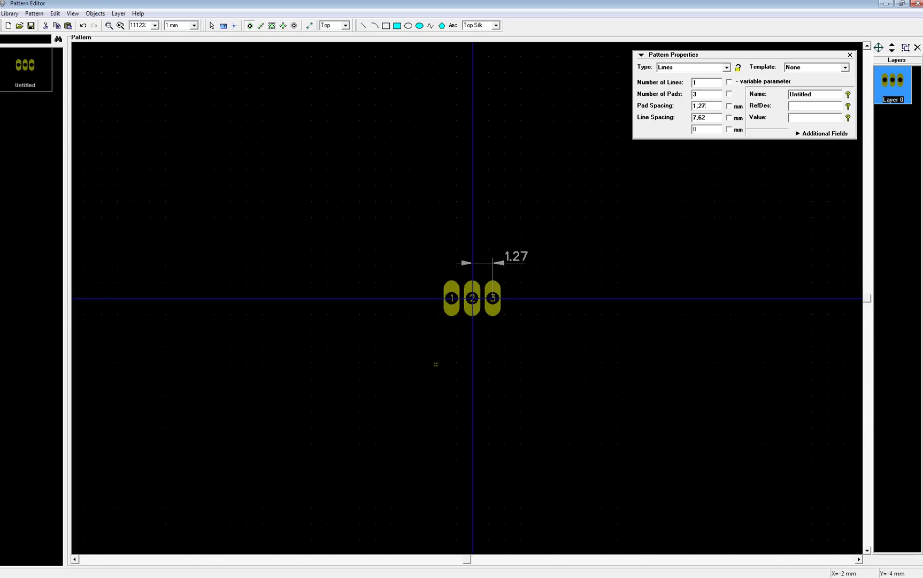
# Exempt pad 1 from the pattern's pad properties and change its shape to Rectangle
pyautogui.rightClick(453, 310)
pyautogui.click(475, 429)
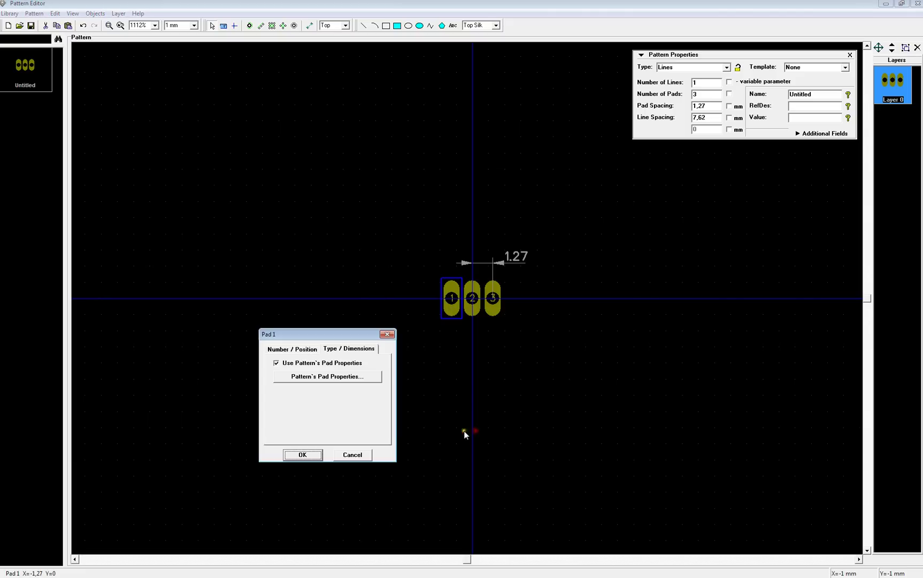
pyautogui.click(276, 362)
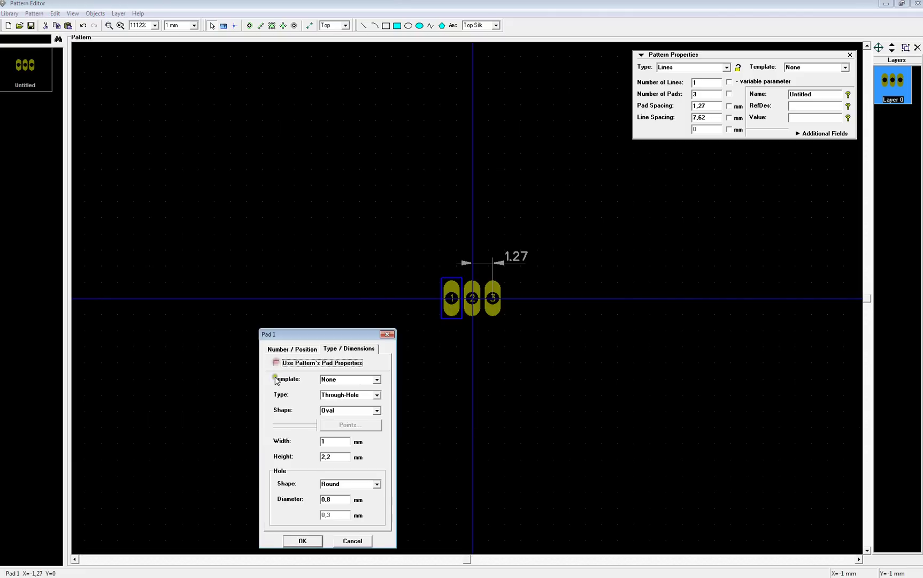
pyautogui.click(377, 410)
pyautogui.click(354, 432)
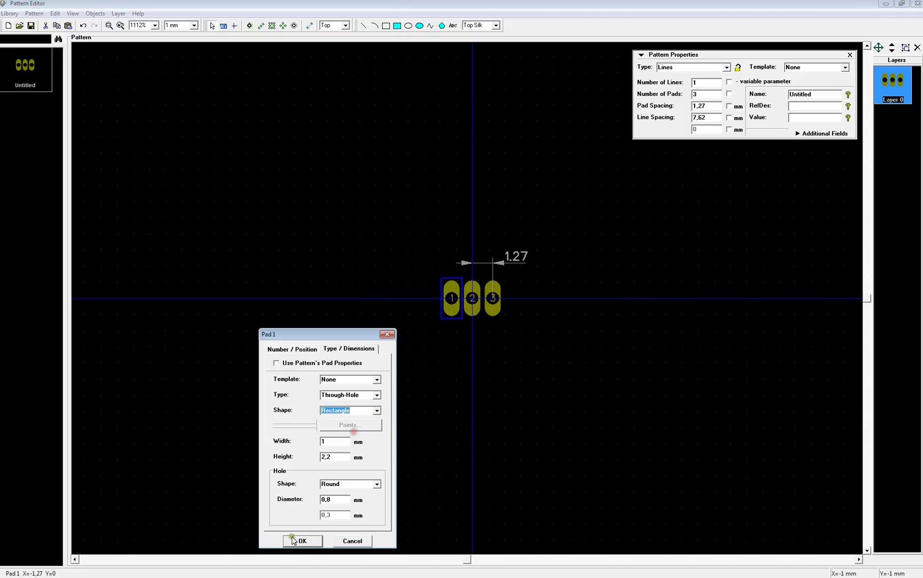
pyautogui.click(299, 540)
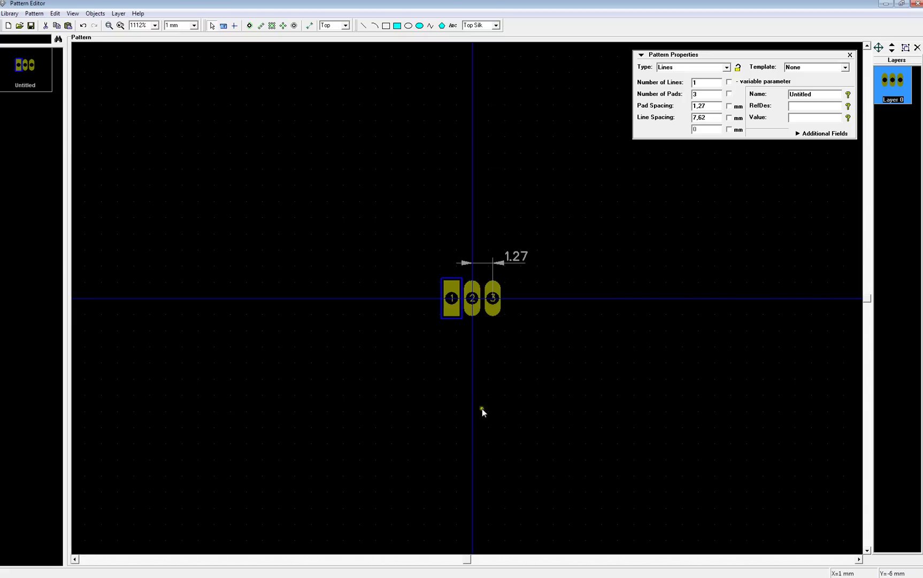
# Set the grid size to 0.25 mm
pyautogui.scroll(2, 427, 293)
pyautogui.scroll(4, 426, 290)
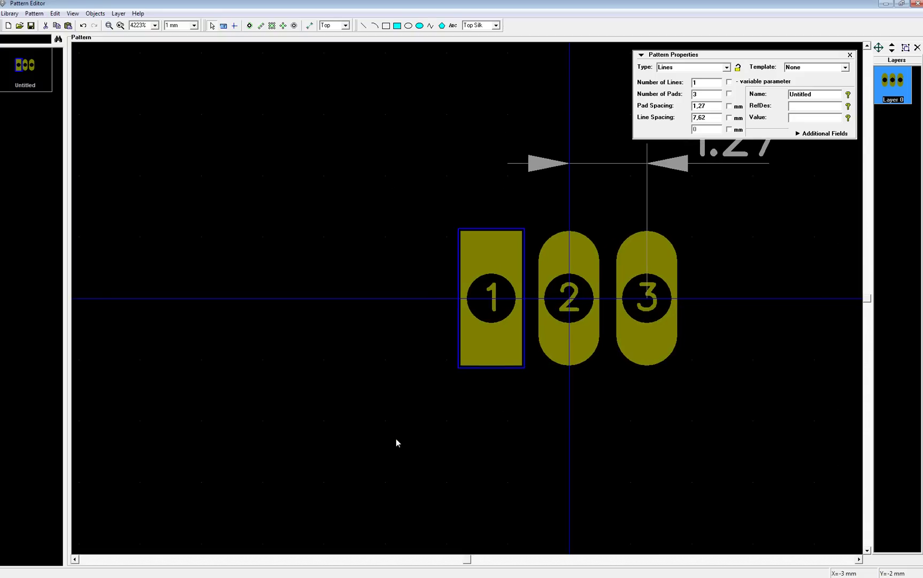
pyautogui.moveTo(491, 435); pyautogui.dragTo(348, 534, button='right')
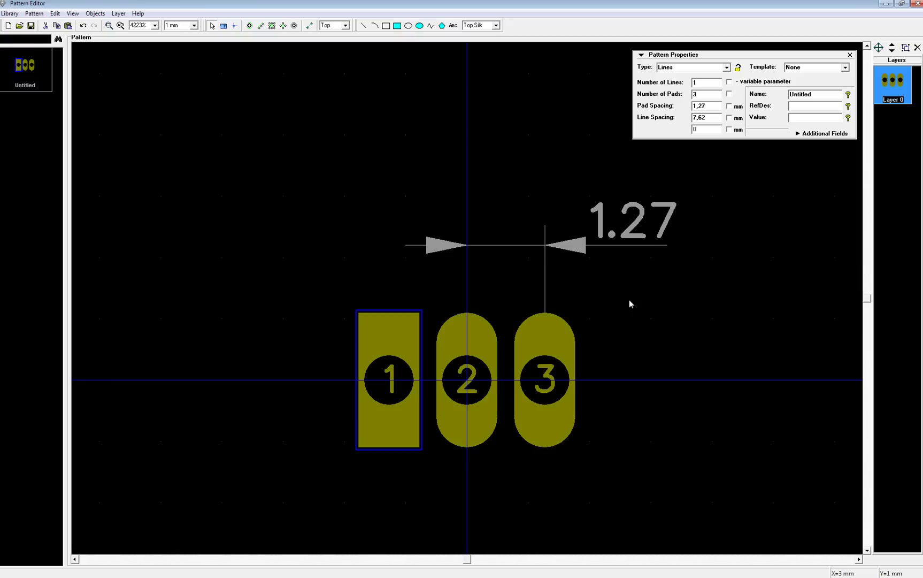
pyautogui.scroll(-4, 629, 303)
pyautogui.moveTo(633, 319); pyautogui.dragTo(548, 320, button='middle')
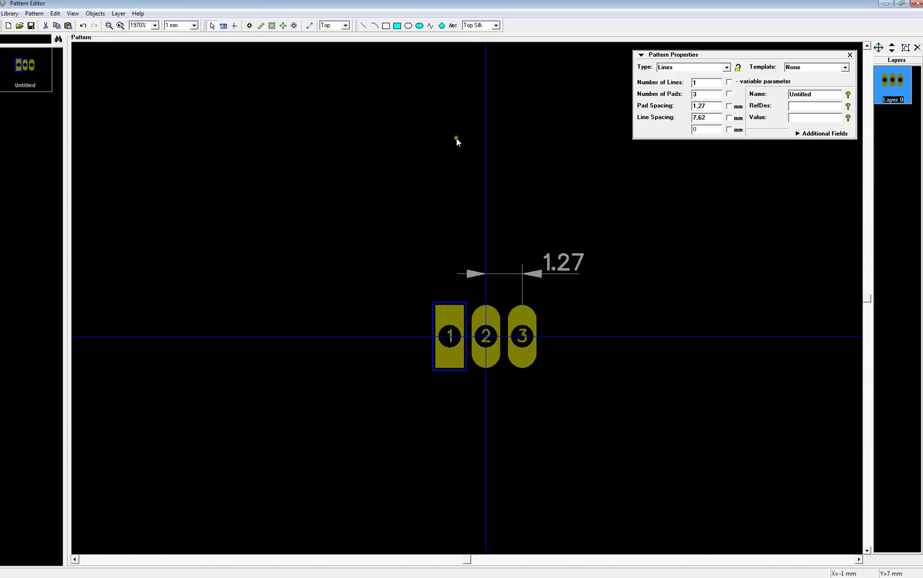
pyautogui.click(194, 25)
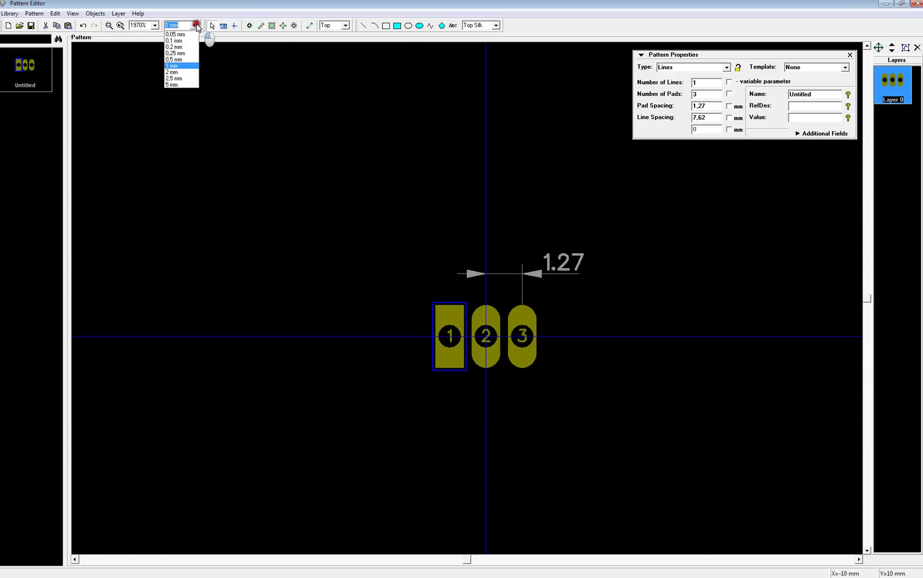
pyautogui.click(176, 53)
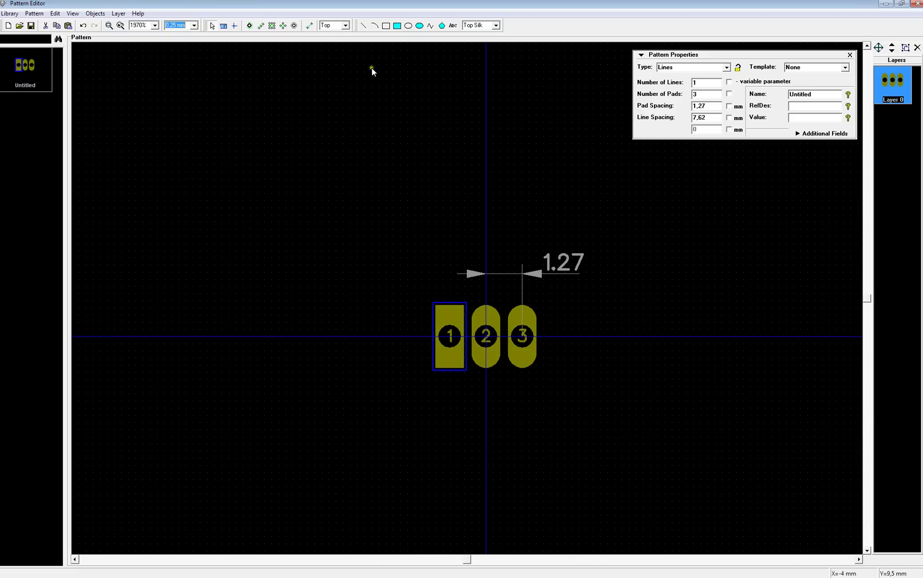
# Draw the silkscreen outline with a line about 4 mm long below the pads and an arc over them joining its ends
pyautogui.click(364, 27)
pyautogui.click(429, 379)
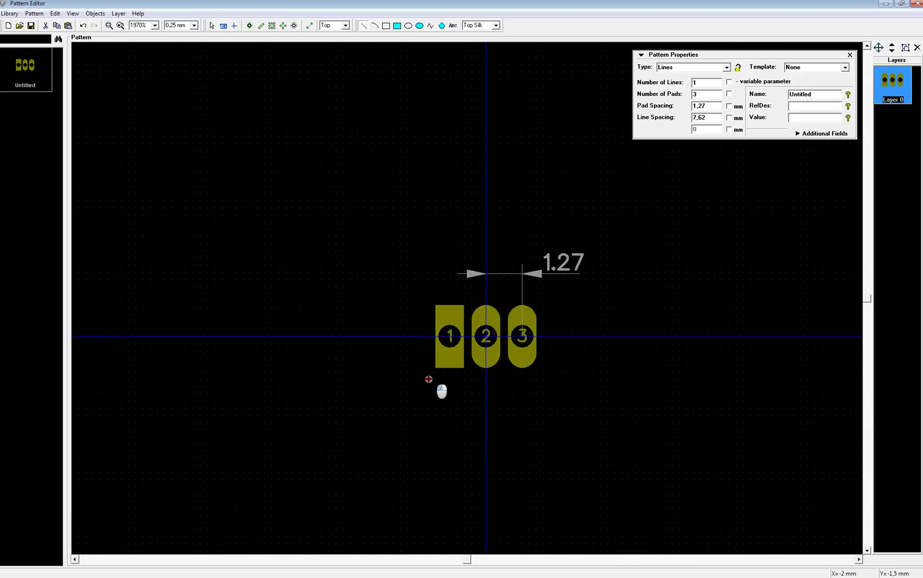
pyautogui.click(543, 379)
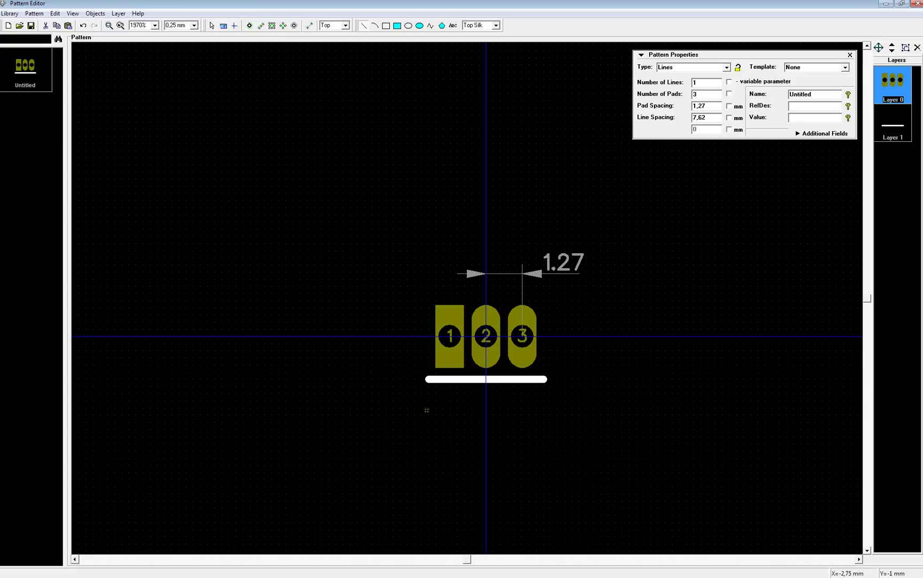
pyautogui.click(374, 25)
pyautogui.click(430, 378)
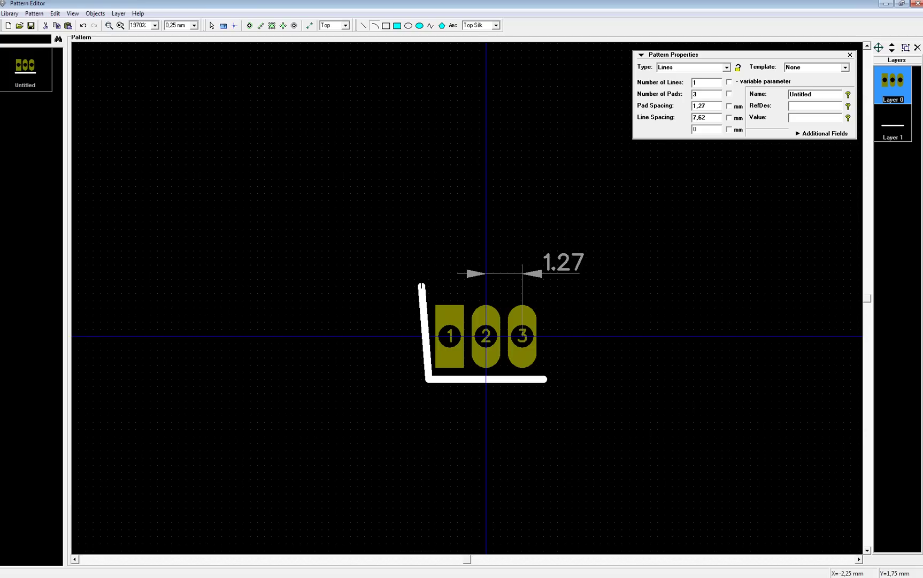
pyautogui.click(485, 265)
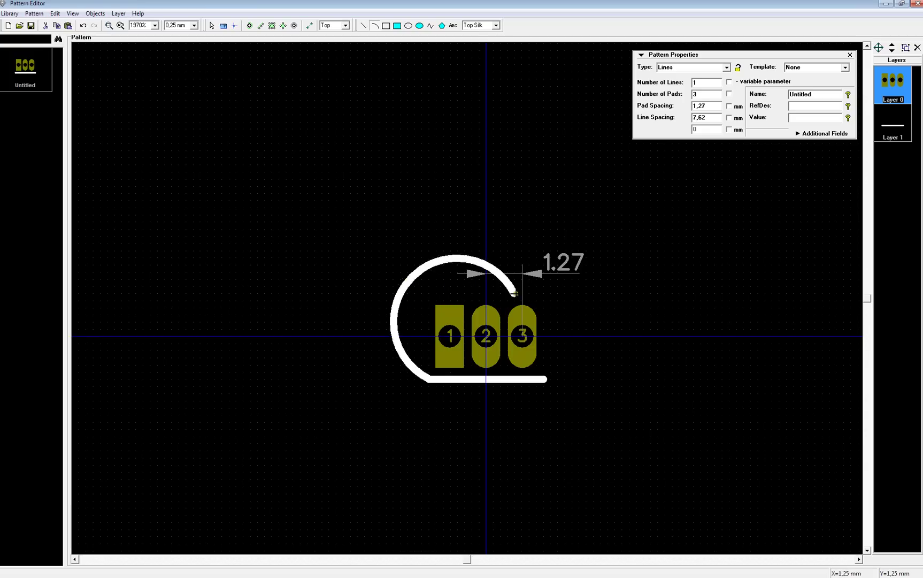
pyautogui.click(544, 377)
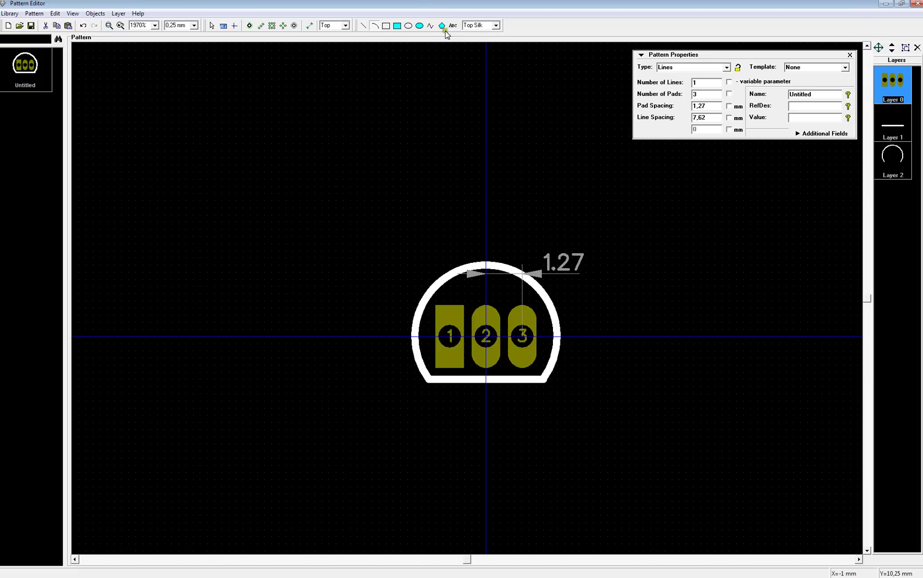
# Draw a rectangle about 5.5 by 4.75 mm on the Top Assy layer around the silkscreen outline
pyautogui.click(496, 25)
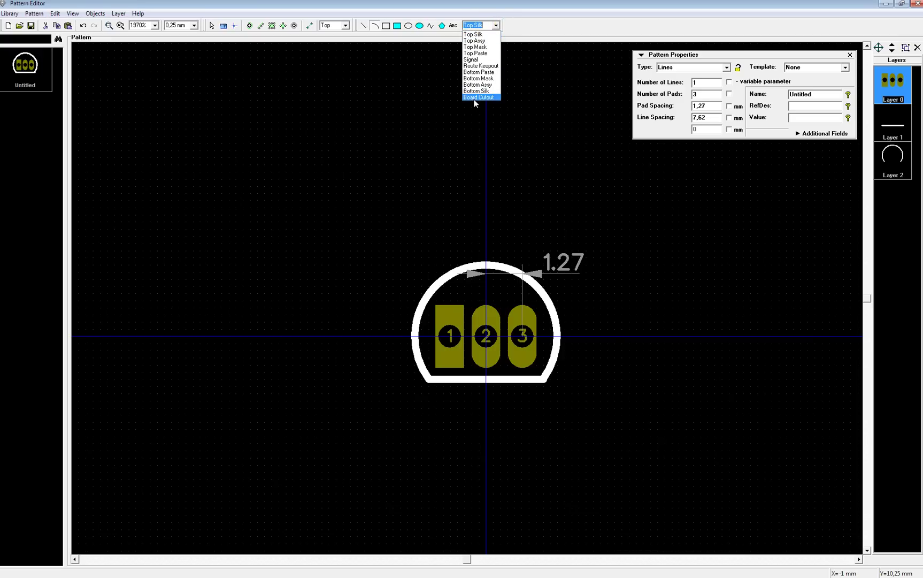
pyautogui.click(474, 35)
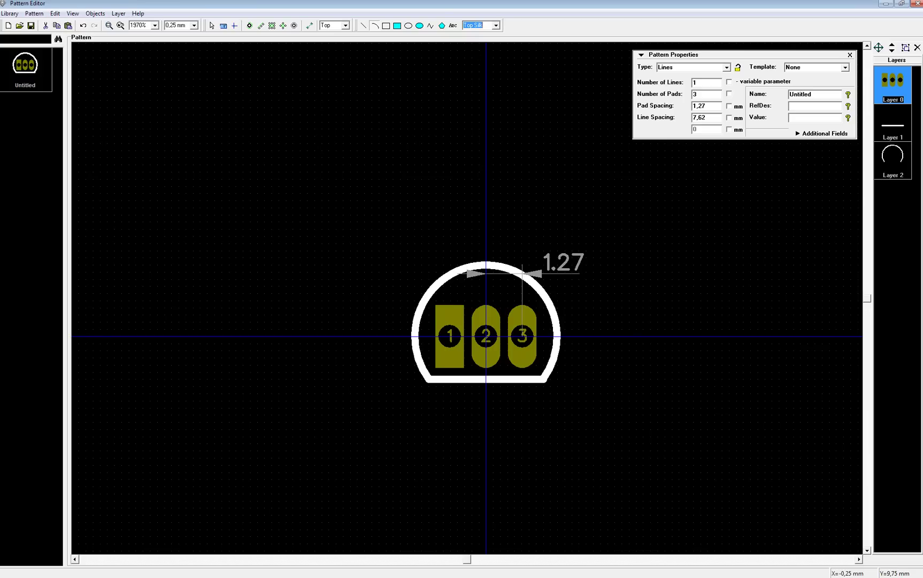
pyautogui.click(496, 25)
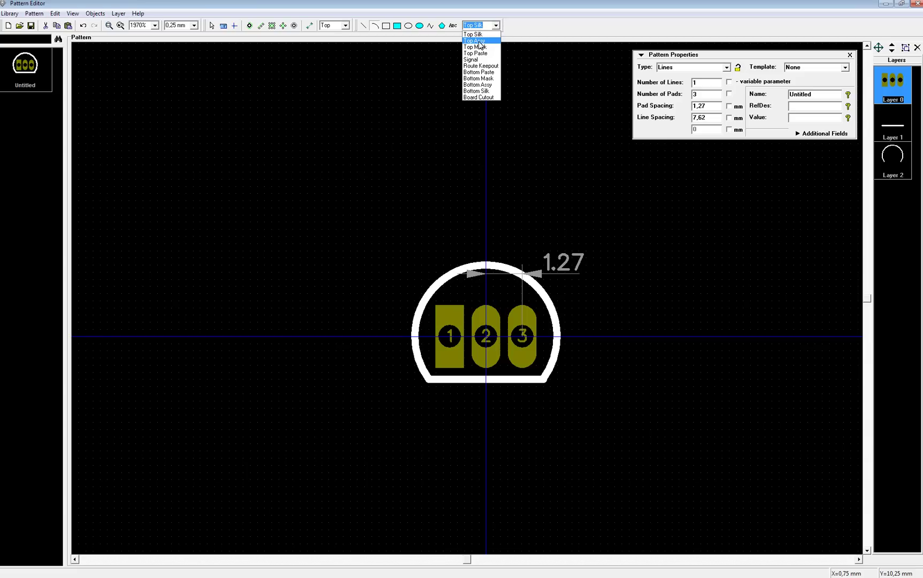
pyautogui.click(481, 41)
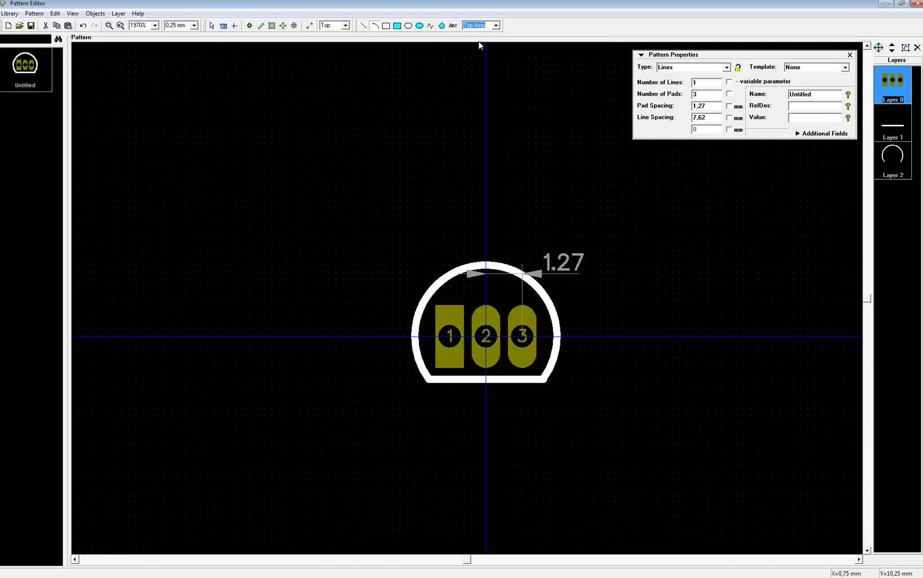
pyautogui.click(385, 26)
pyautogui.click(410, 391)
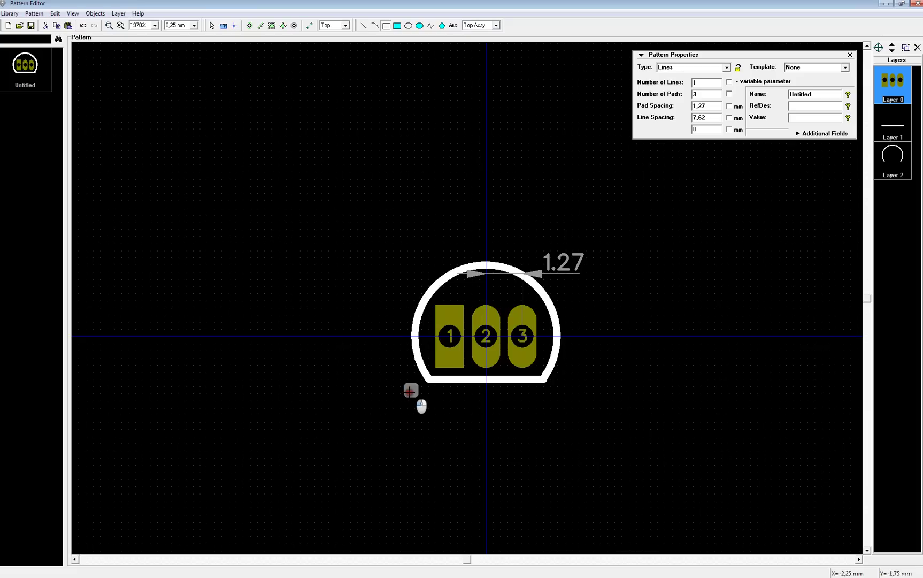
pyautogui.click(564, 259)
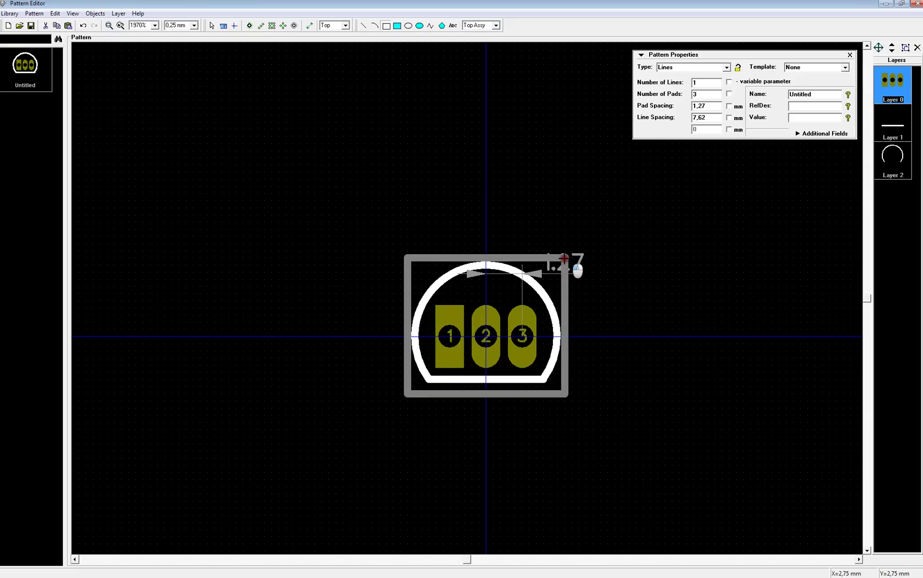
pyautogui.rightClick(701, 285)
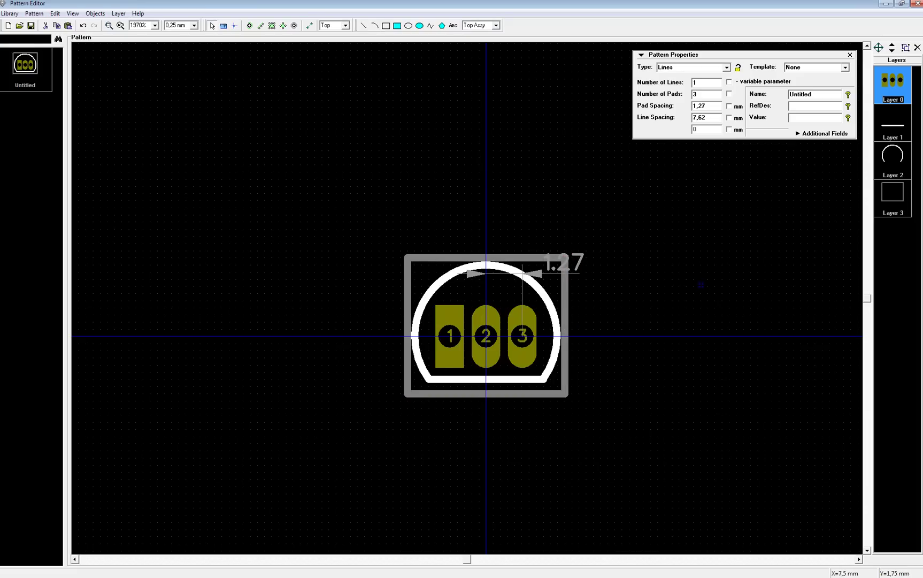
# Move the assembly rectangle's lower edge up by about 0.25 mm, closer to the silkscreen line
pyautogui.click(473, 395)
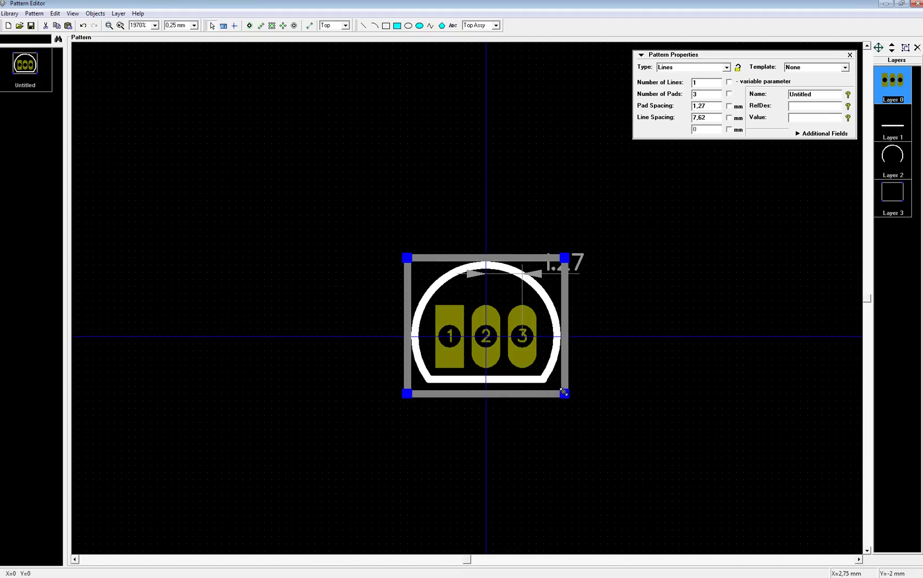
pyautogui.moveTo(565, 393); pyautogui.dragTo(575, 398)
pyautogui.click(656, 340)
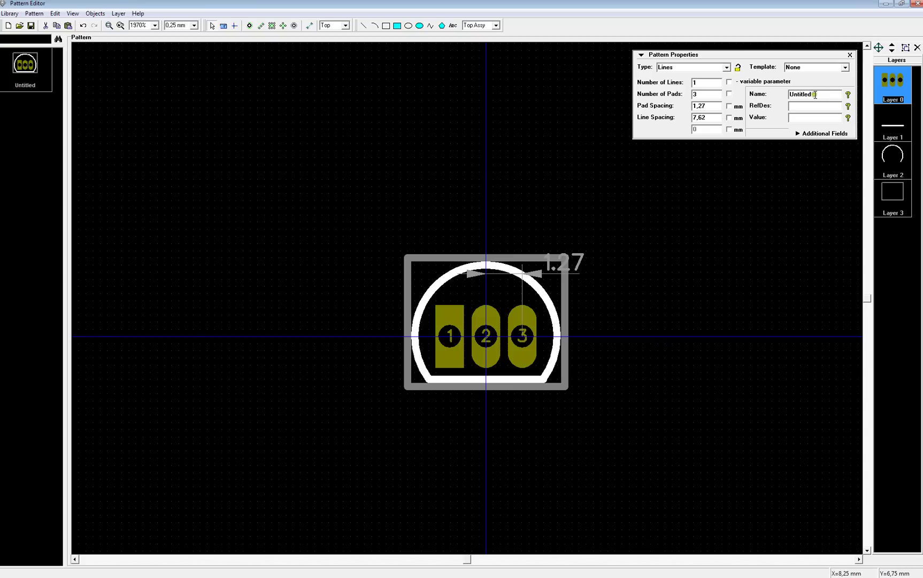
# Name the pattern TO92 and lock its type properties
pyautogui.moveTo(815, 94); pyautogui.dragTo(789, 95)
pyautogui.write('TO92')
pyautogui.click(738, 68)
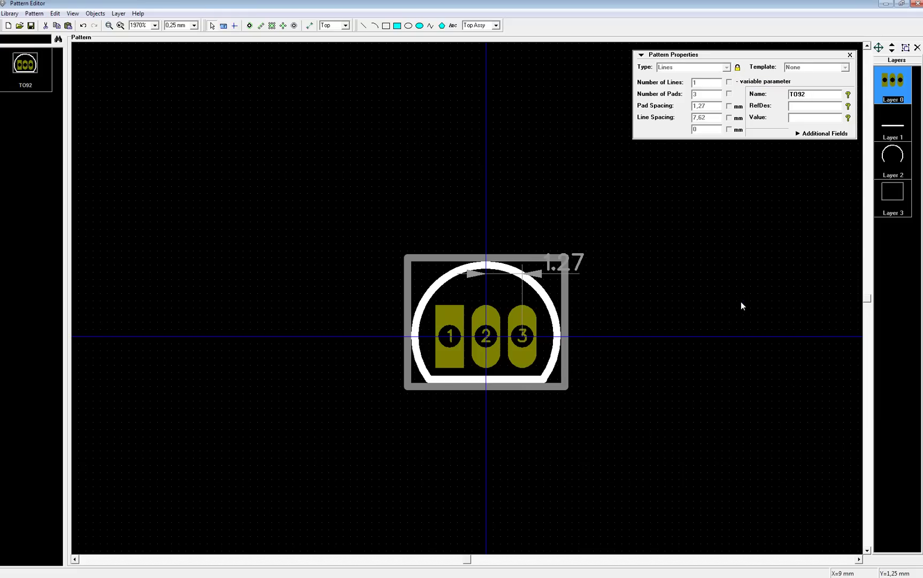
pyautogui.click(697, 94)
pyautogui.moveTo(698, 105); pyautogui.dragTo(701, 108)
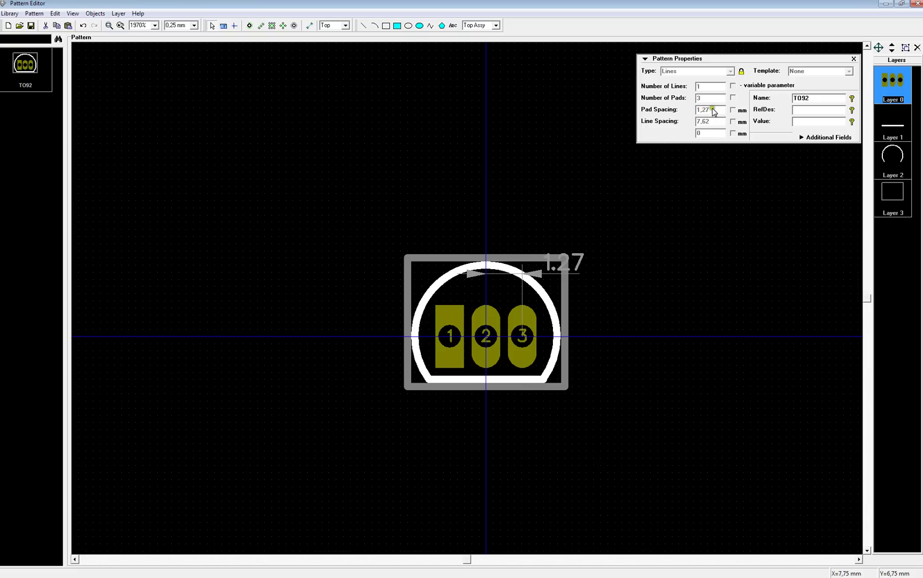
pyautogui.click(707, 99)
pyautogui.moveTo(760, 61); pyautogui.dragTo(755, 52)
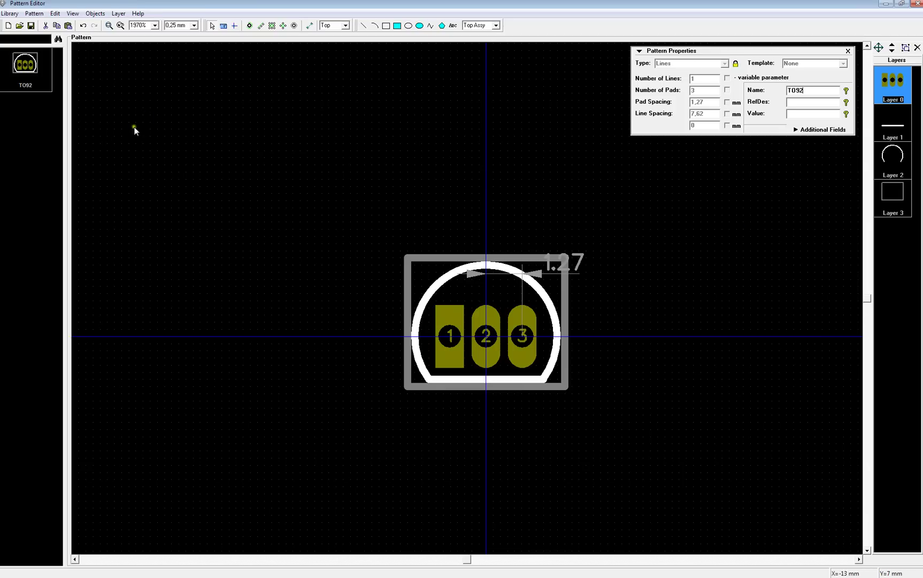
# Save the new library with the name Sekalaista and the hint "Mitä sattuu kompoinentteja"
pyautogui.click(32, 26)
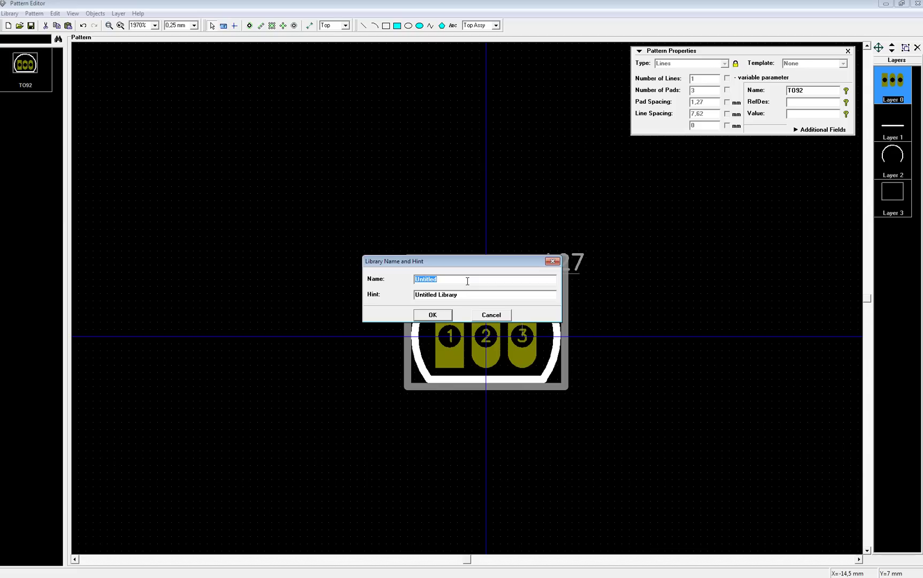
pyautogui.write('Sekalaista')
pyautogui.moveTo(467, 294); pyautogui.dragTo(403, 296)
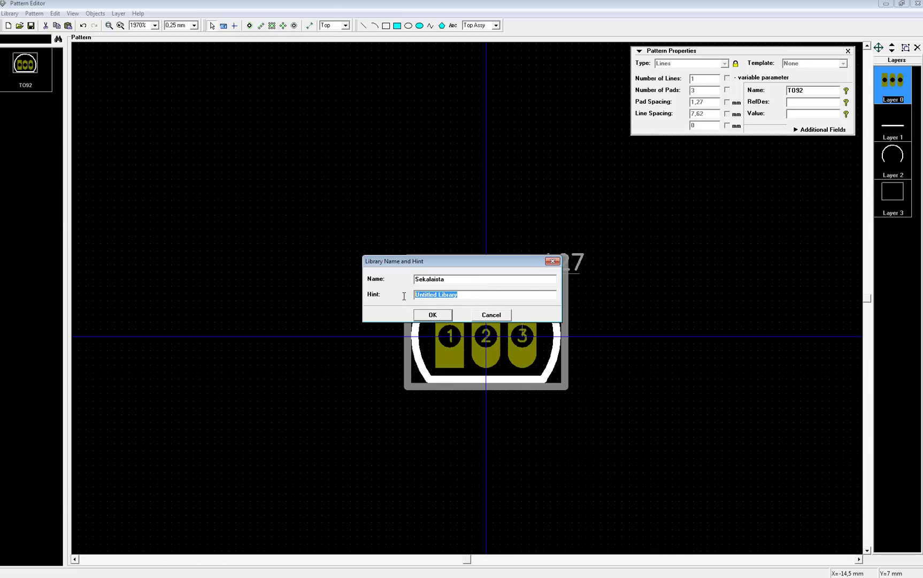
pyautogui.write('Mitä sattuu kompoinentteja')
pyautogui.click(433, 314)
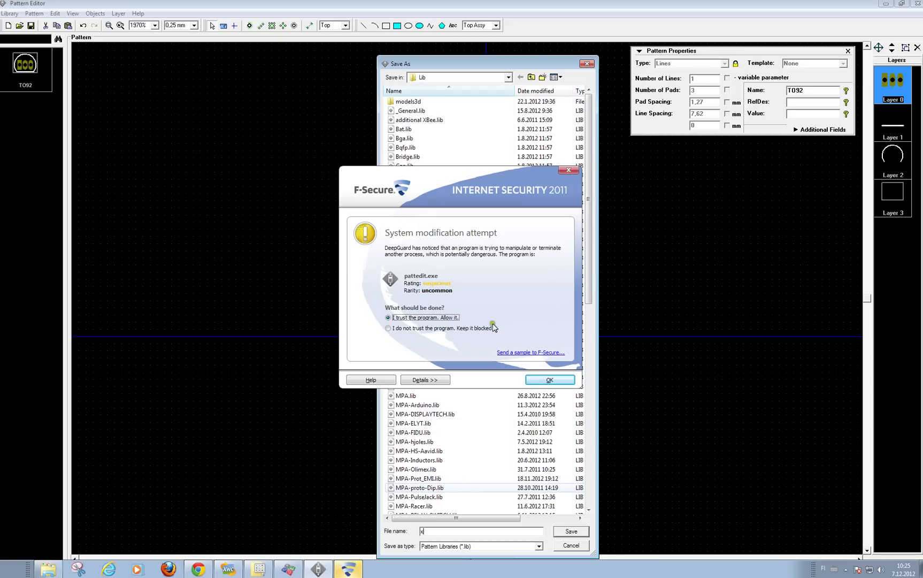
# Allow the program in the security warning and save the pattern library file as xxx_lib in the Lib folder
pyautogui.click(542, 382)
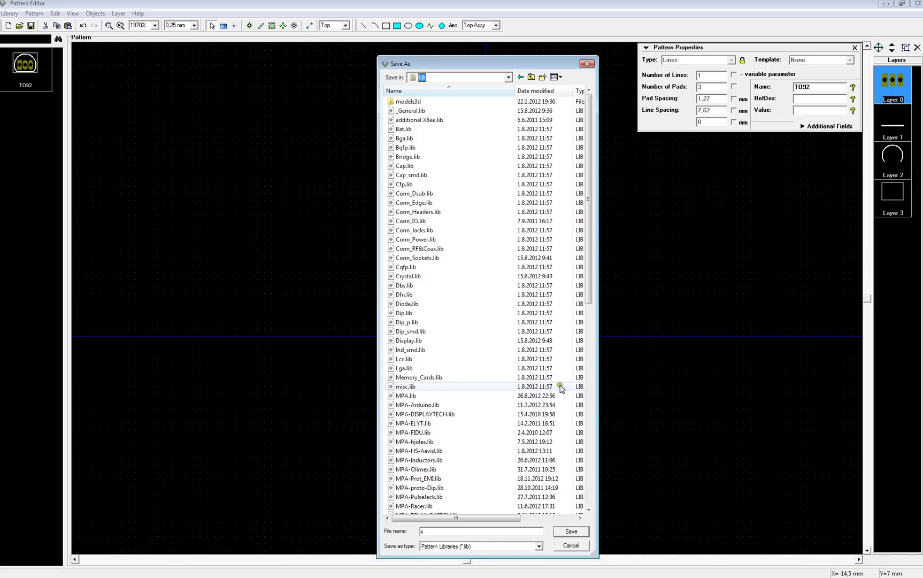
pyautogui.click(439, 534)
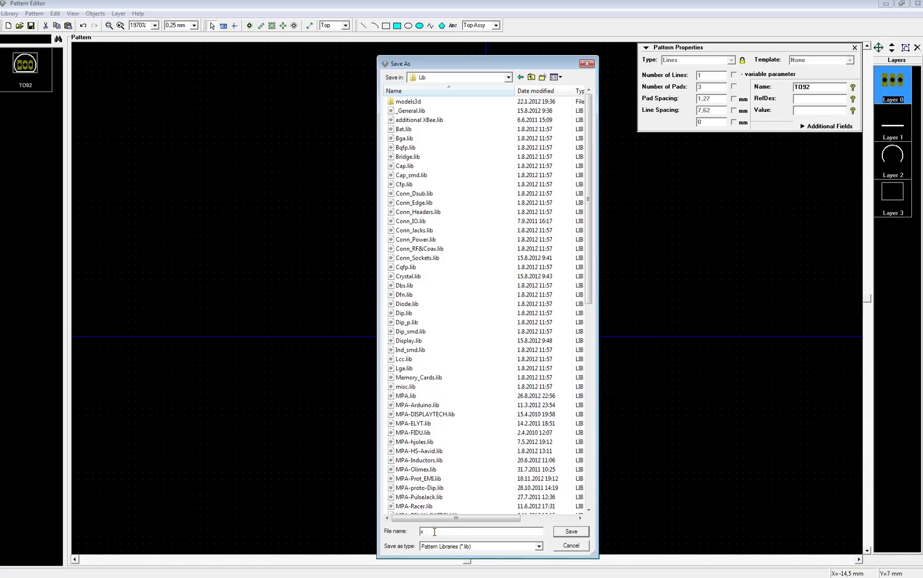
pyautogui.write('xxx_lib')
pyautogui.click(560, 531)
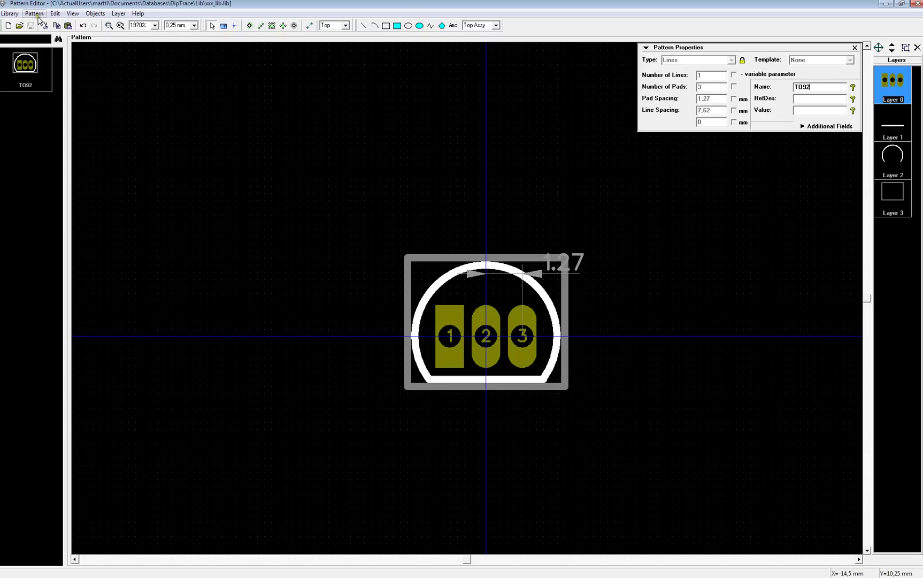
# Add a new empty pattern to the library, view the TO92 entry, and reselect the new untitled pattern
pyautogui.click(18, 15)
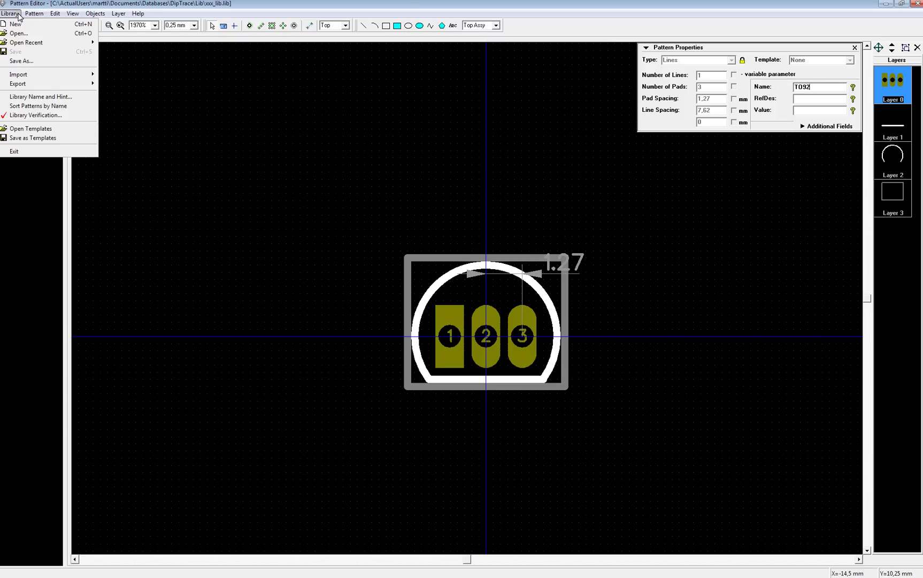
pyautogui.moveTo(35, 14)
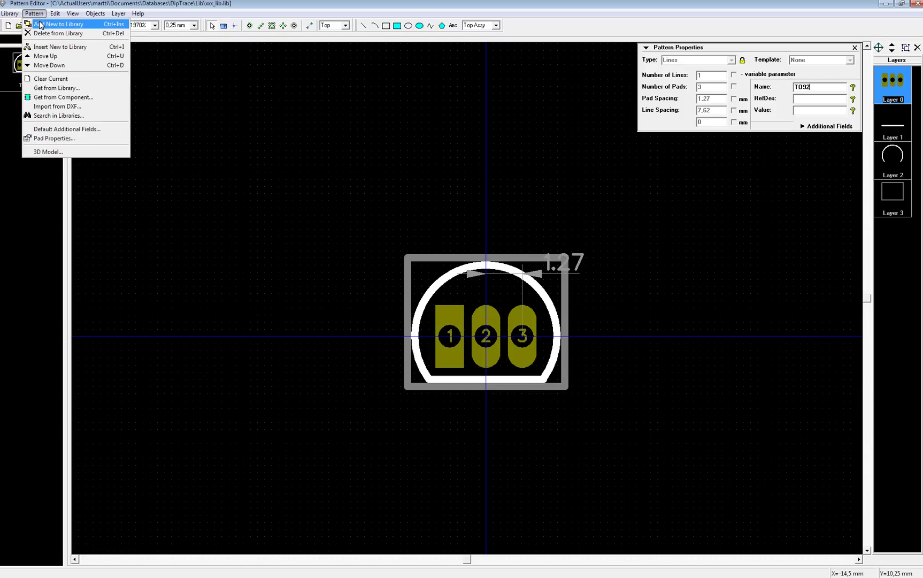
pyautogui.click(40, 25)
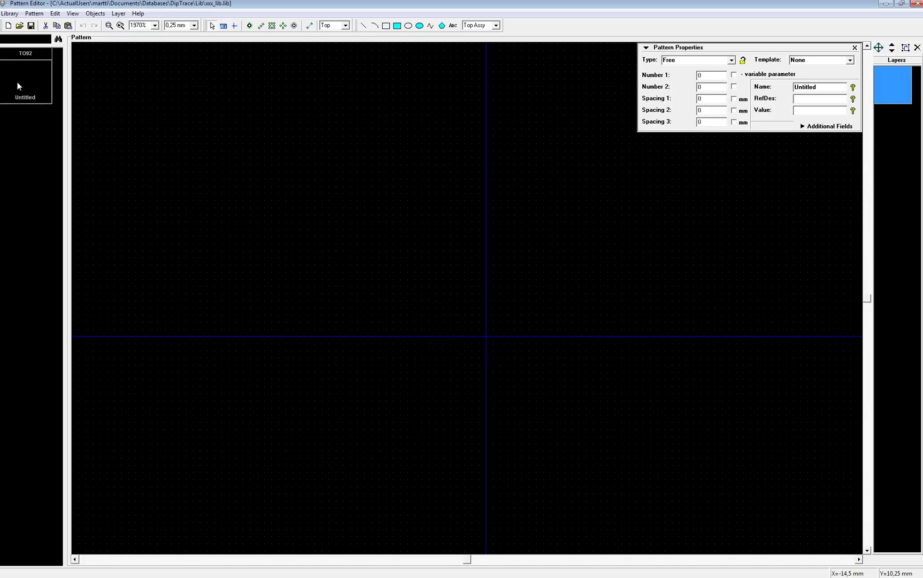
pyautogui.click(26, 55)
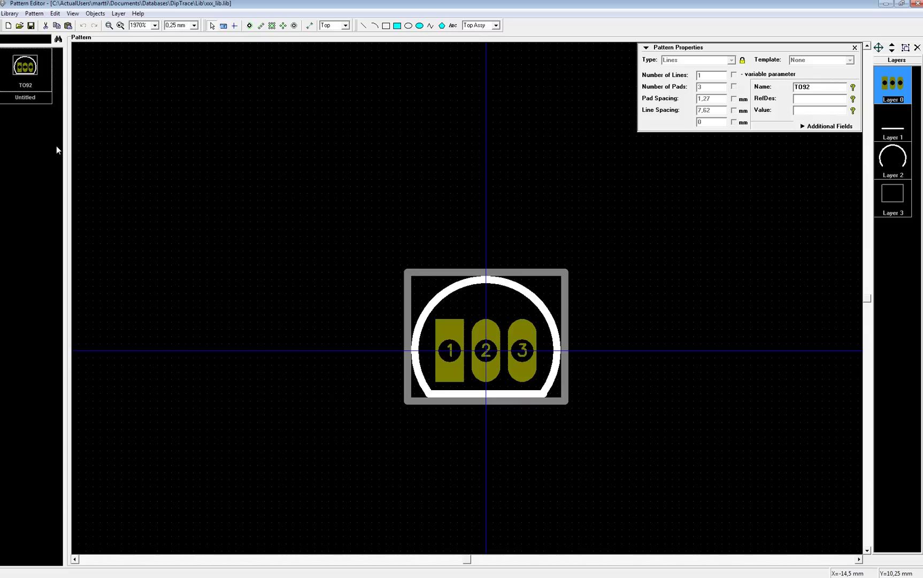
pyautogui.click(25, 98)
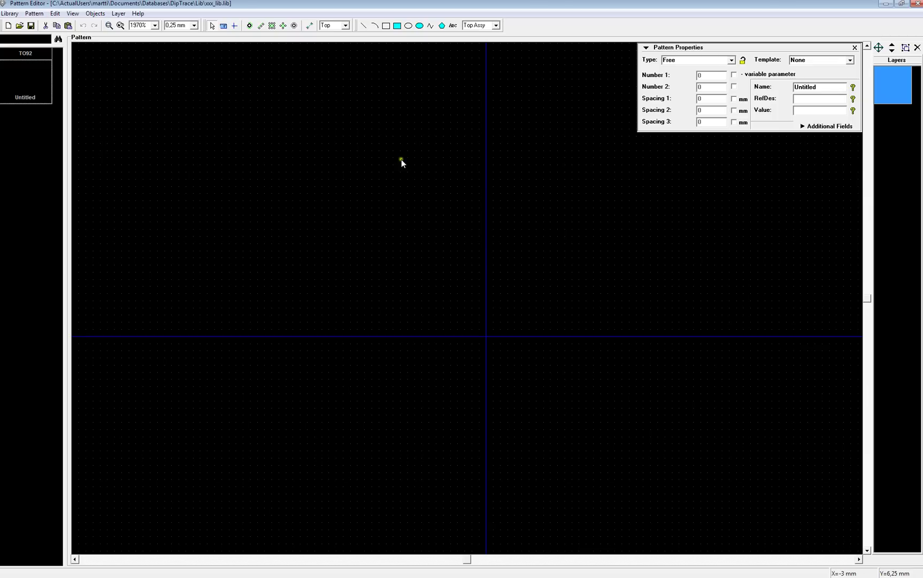
# Draw a filled C-shaped polygon on the Signal layer, about 1.25 mm wide and 2 mm high, with its notch facing right
pyautogui.click(495, 26)
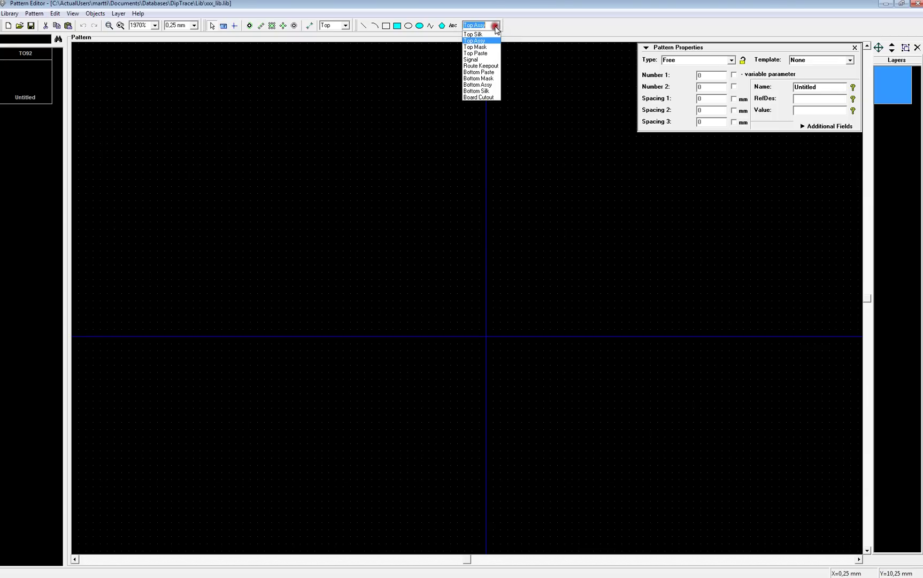
pyautogui.click(484, 59)
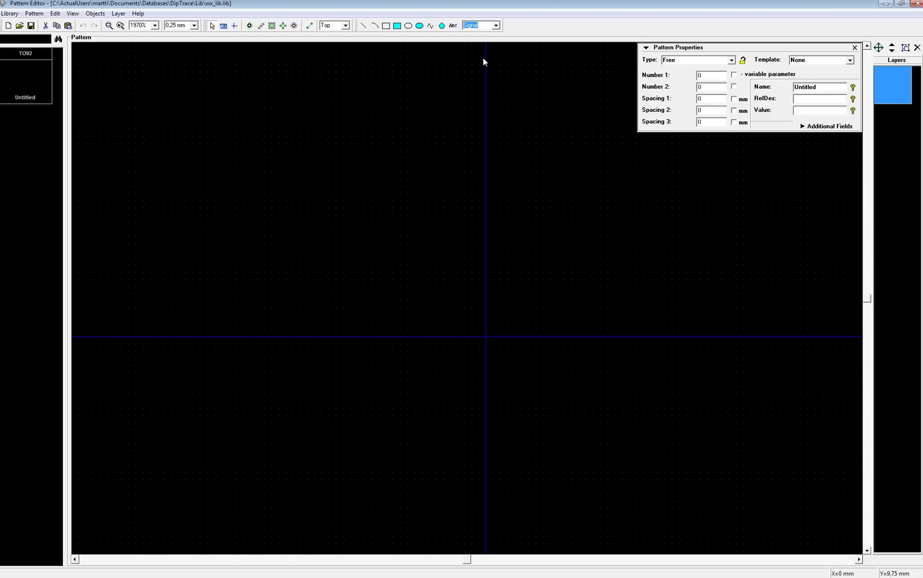
pyautogui.click(442, 26)
pyautogui.click(444, 330)
pyautogui.click(457, 329)
pyautogui.click(457, 308)
pyautogui.click(422, 308)
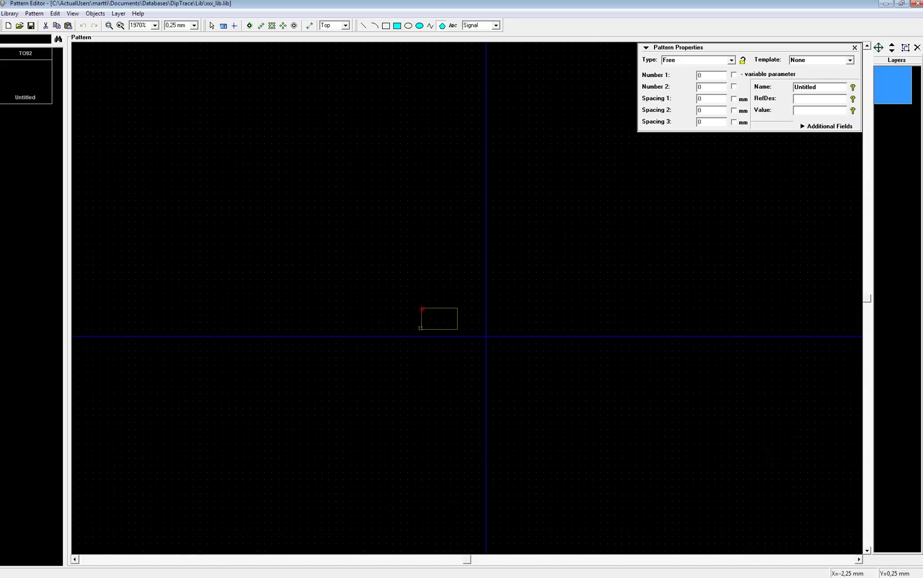
pyautogui.click(422, 365)
pyautogui.click(458, 364)
pyautogui.click(457, 350)
pyautogui.rightClick(443, 350)
pyautogui.click(464, 357)
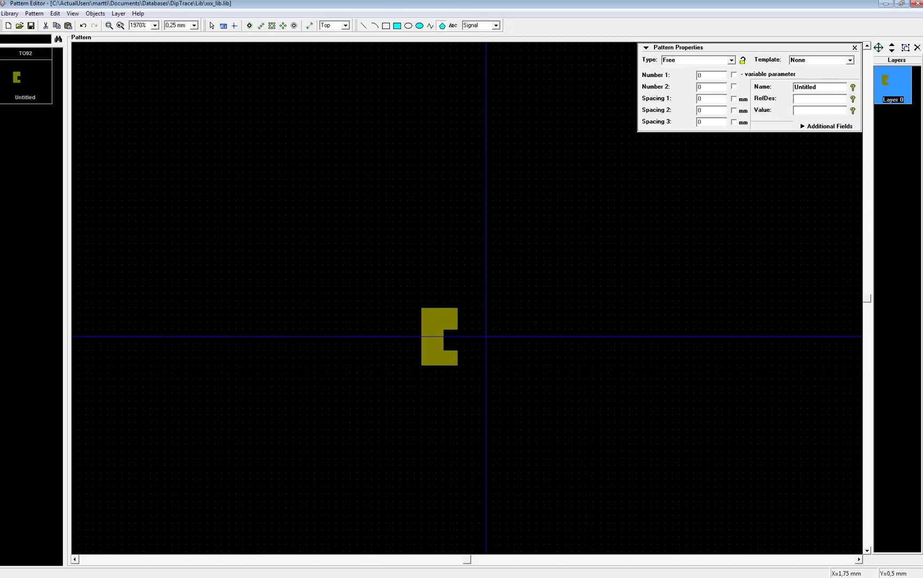
pyautogui.rightClick(442, 361)
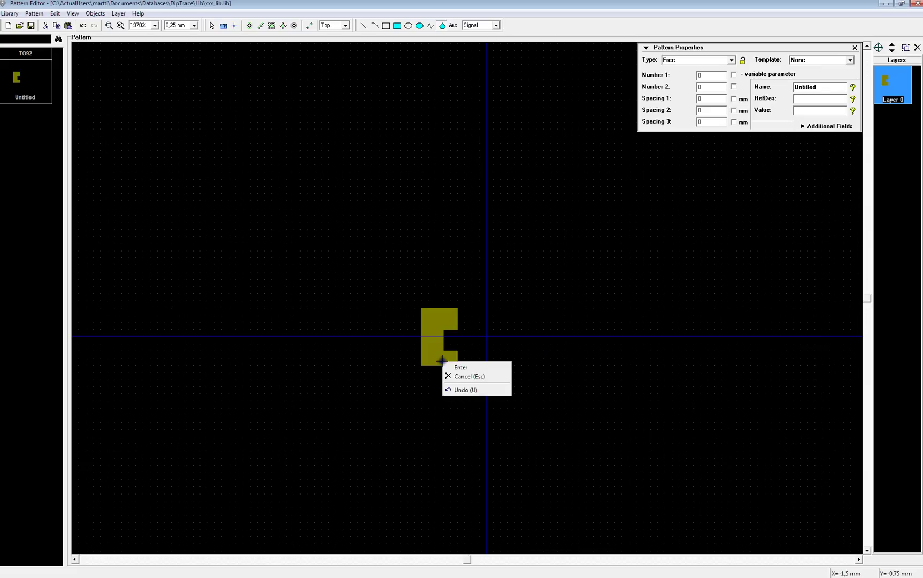
pyautogui.press('Escape')
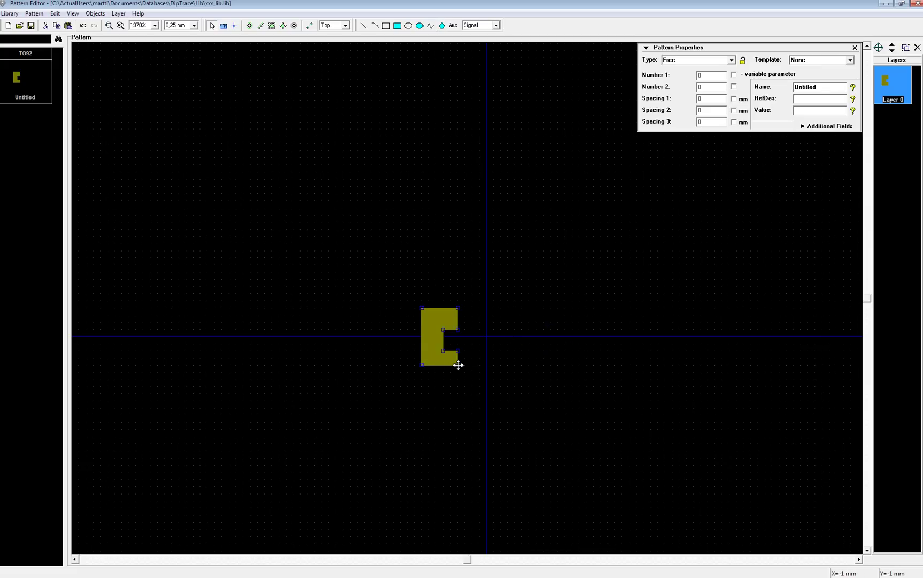
# Extend the polygon's lower edge down by about 0.25 mm and convert the shape to a pad
pyautogui.moveTo(458, 365); pyautogui.dragTo(422, 372)
pyautogui.click(515, 359)
pyautogui.click(461, 321)
pyautogui.rightClick(459, 322)
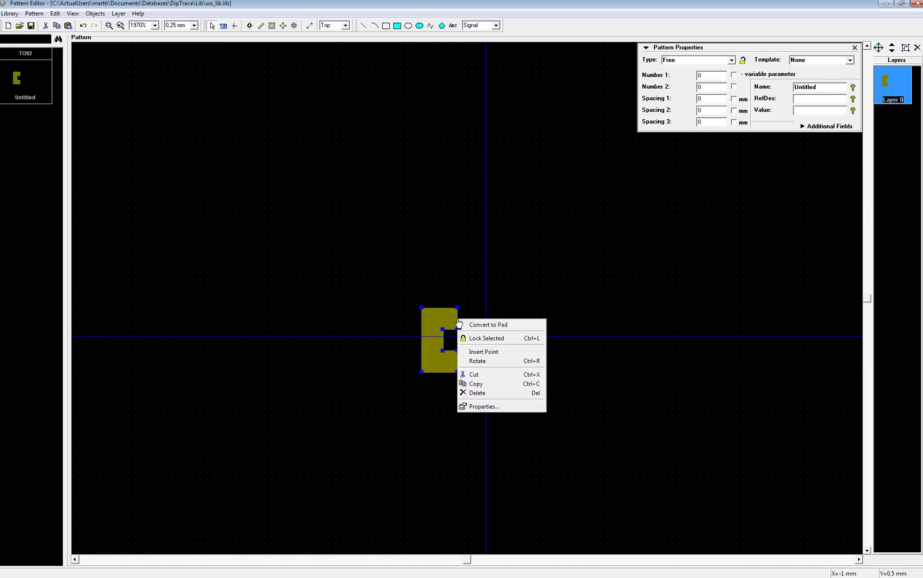
pyautogui.click(484, 325)
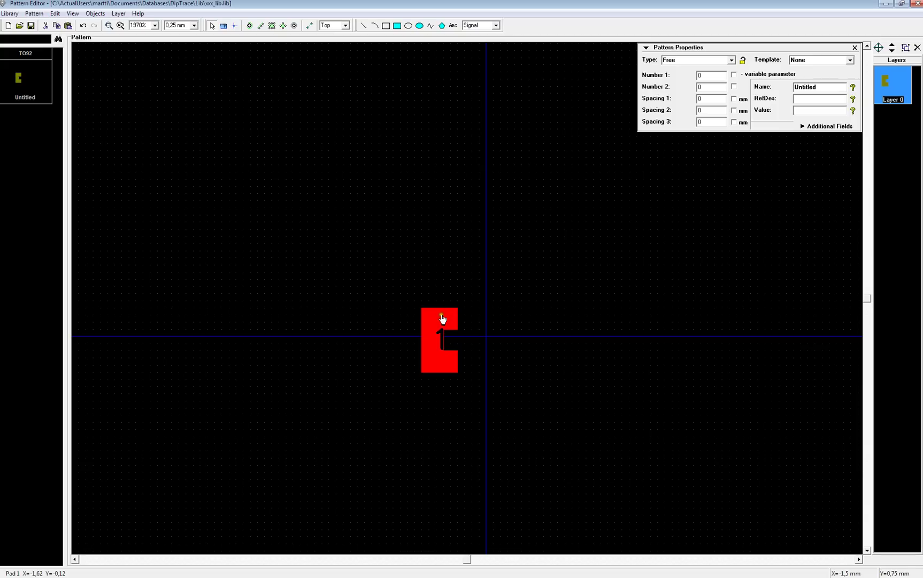
# Move the C-shaped pad about 4.5 mm left and paste a copy of it right of the vertical axis
pyautogui.moveTo(444, 314); pyautogui.dragTo(318, 317)
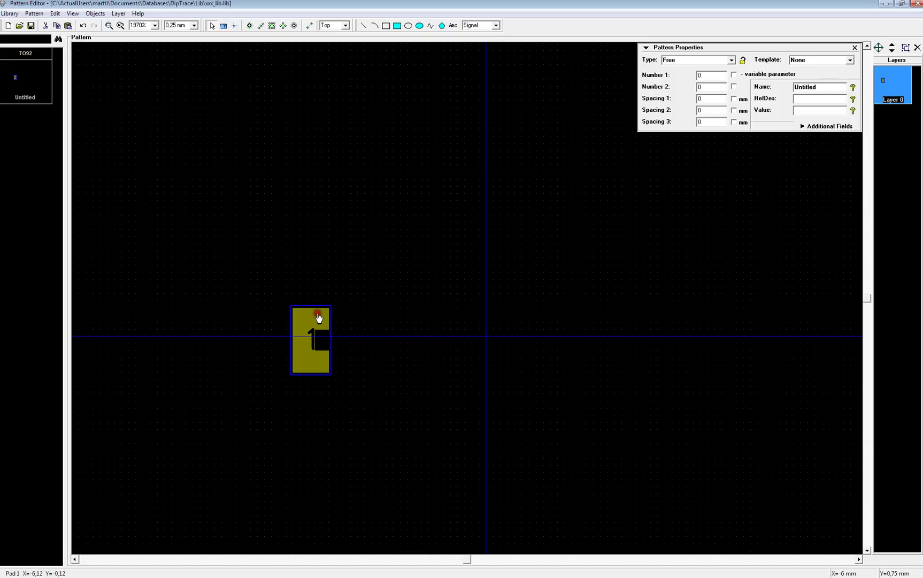
pyautogui.rightClick(319, 316)
pyautogui.click(338, 420)
pyautogui.click(575, 314)
pyautogui.rightClick(576, 315)
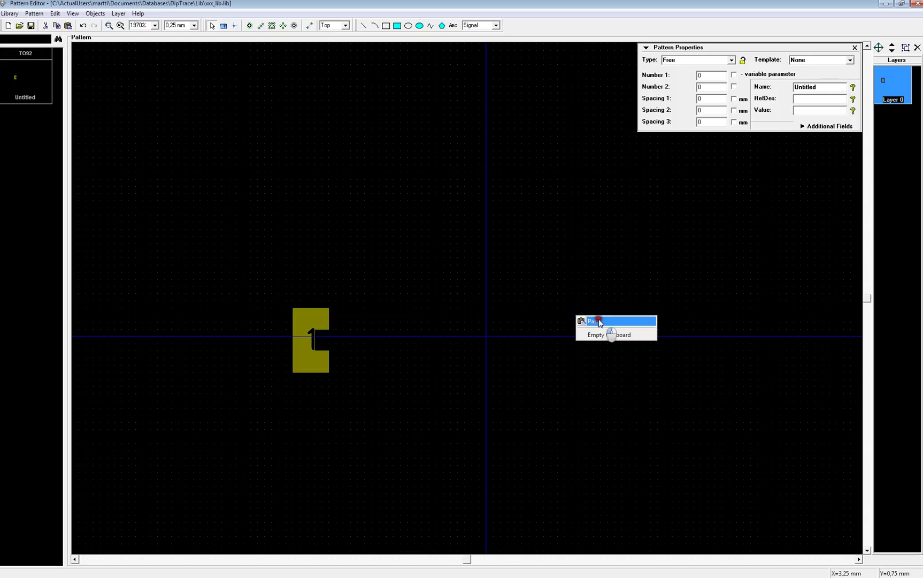
pyautogui.click(596, 321)
# Rotate the copied pad by 180 degrees, line it up with the original, and move the original about 4 mm right
pyautogui.rightClick(583, 345)
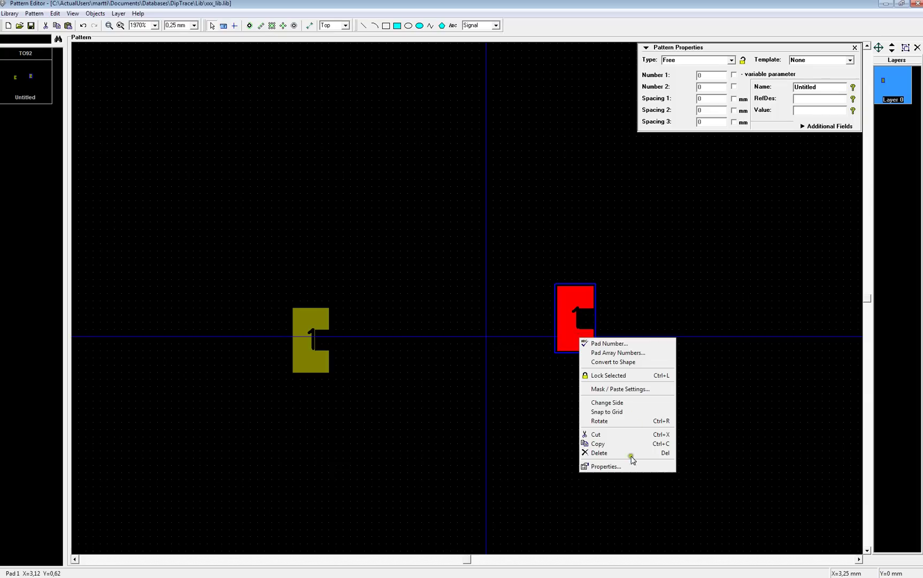
pyautogui.click(610, 420)
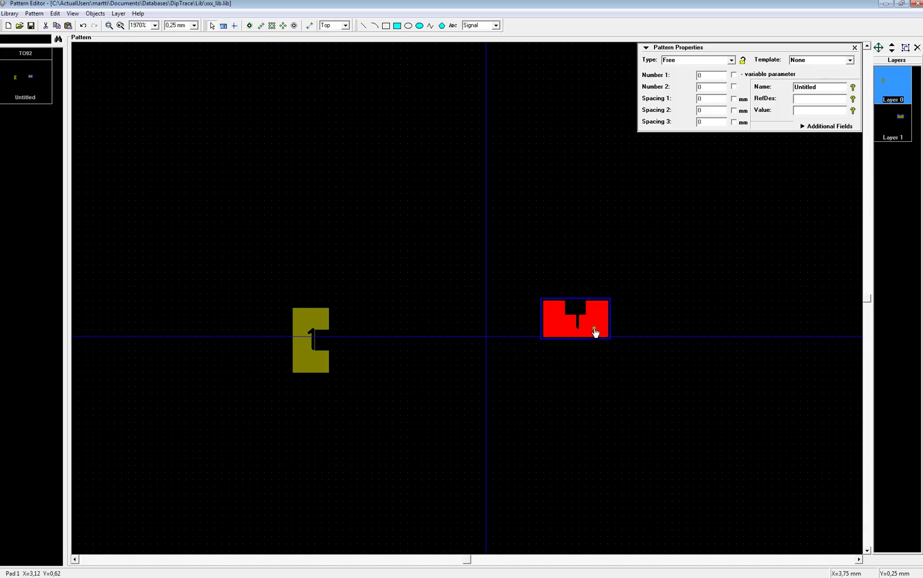
pyautogui.rightClick(593, 330)
pyautogui.click(605, 409)
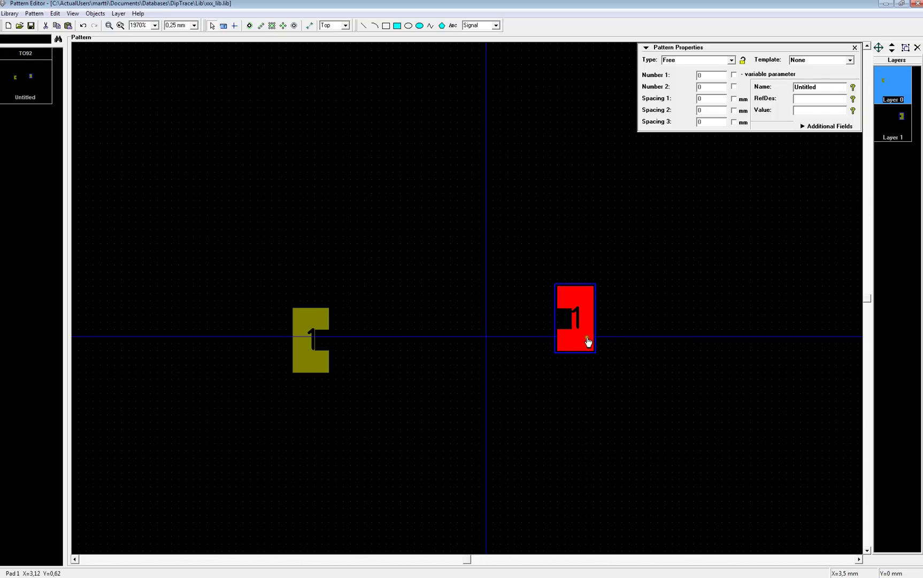
pyautogui.moveTo(589, 343)
pyautogui.mouseDown()
pyautogui.moveTo(595, 373)
pyautogui.moveTo(586, 362)
pyautogui.mouseUp()
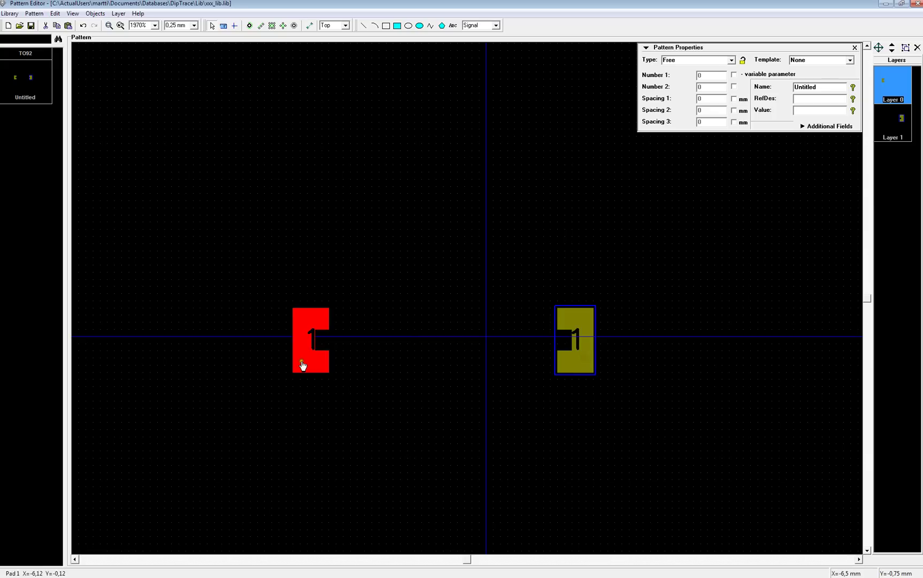
pyautogui.moveTo(300, 359); pyautogui.dragTo(414, 359)
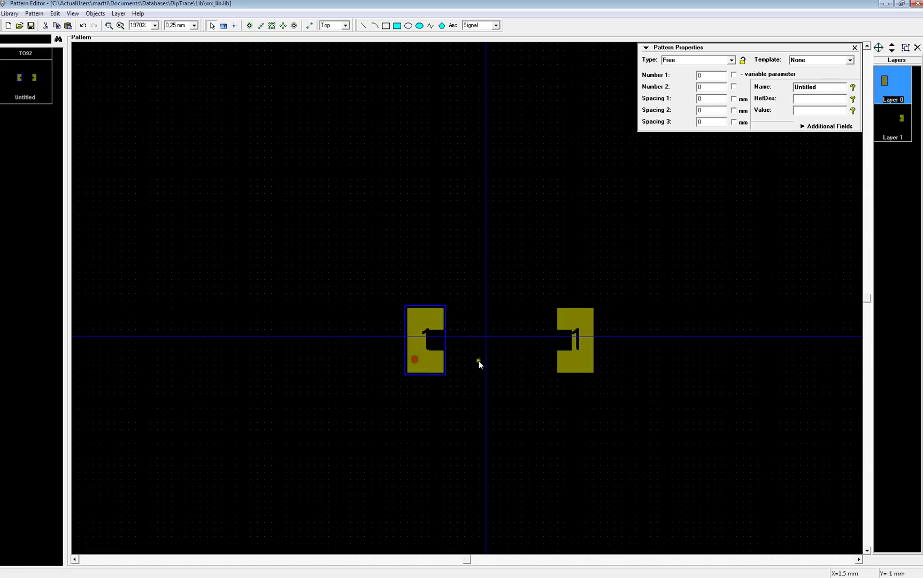
# Renumber the copied pad as 2 and move it about 1 mm left toward pad 1
pyautogui.rightClick(578, 351)
pyautogui.click(610, 355)
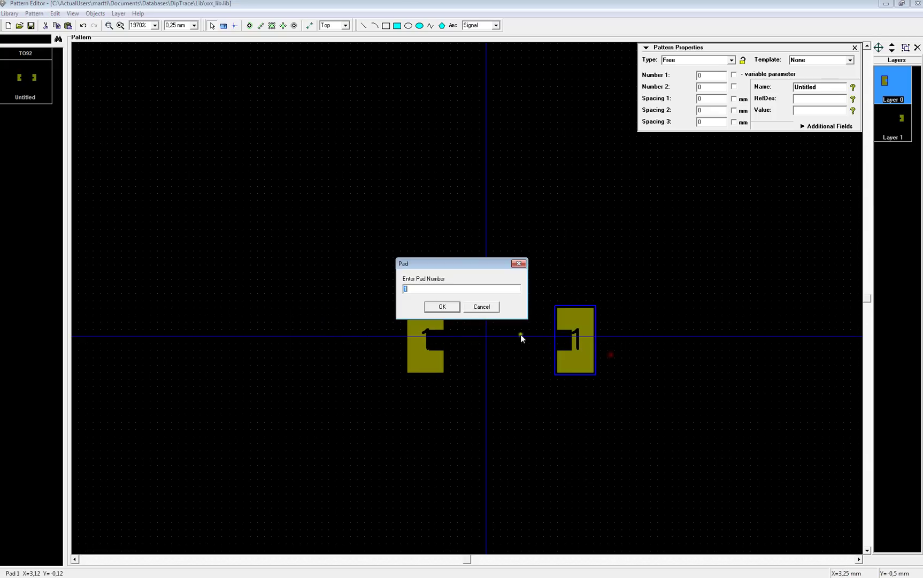
pyautogui.write('2')
pyautogui.click(432, 306)
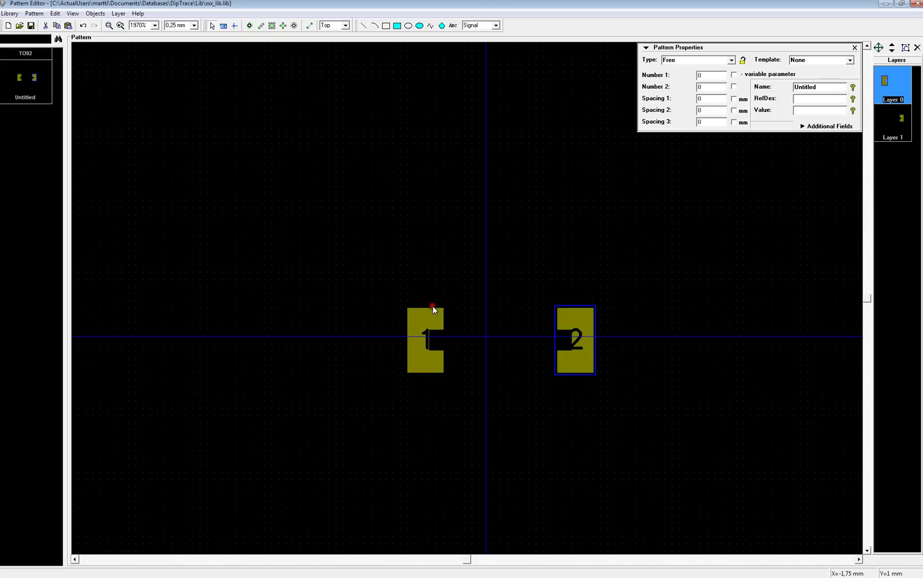
pyautogui.moveTo(569, 373)
pyautogui.mouseDown()
pyautogui.moveTo(551, 368)
pyautogui.moveTo(556, 376)
pyautogui.mouseUp()
pyautogui.click(554, 409)
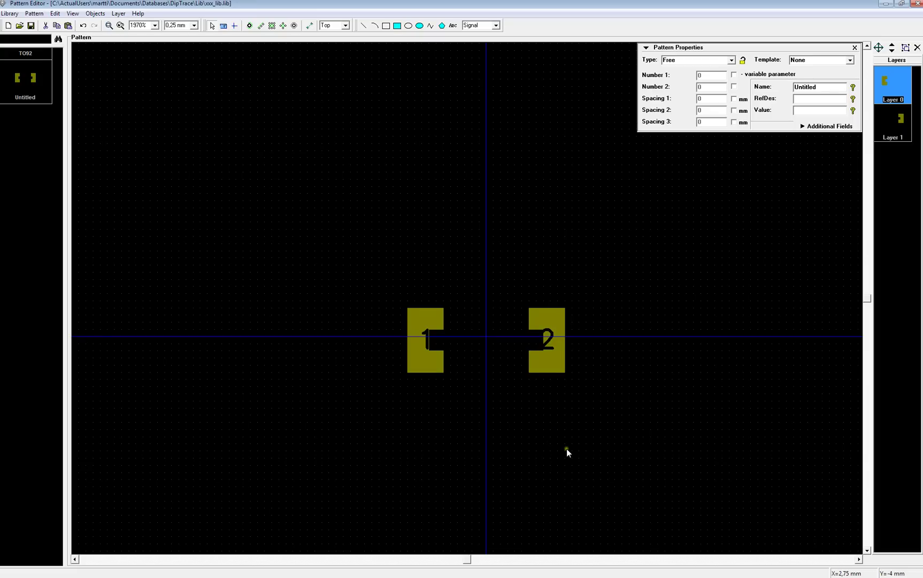
# Draw a Top Silk rectangle of about 6 × 2.75 mm around both pads
pyautogui.click(496, 25)
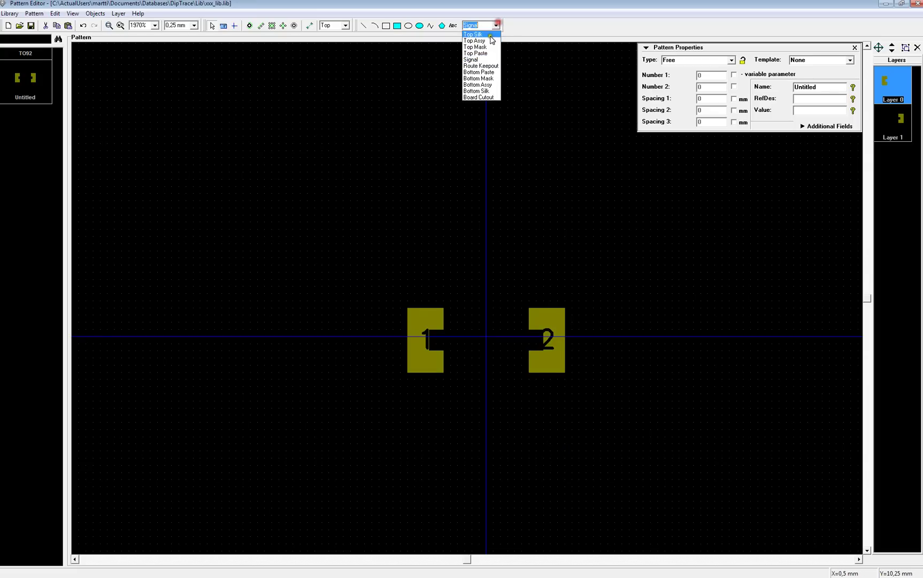
pyautogui.click(485, 34)
pyautogui.click(385, 25)
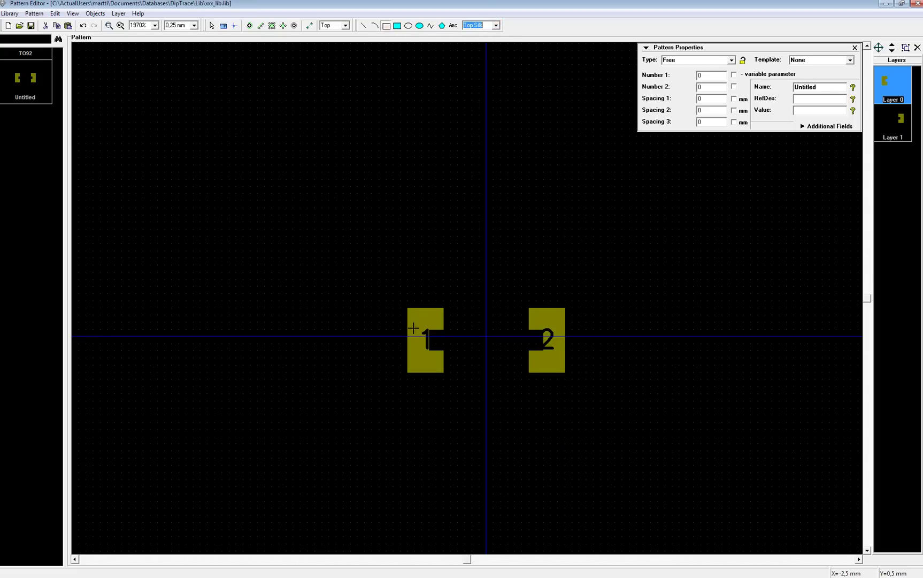
pyautogui.click(399, 300)
pyautogui.click(575, 381)
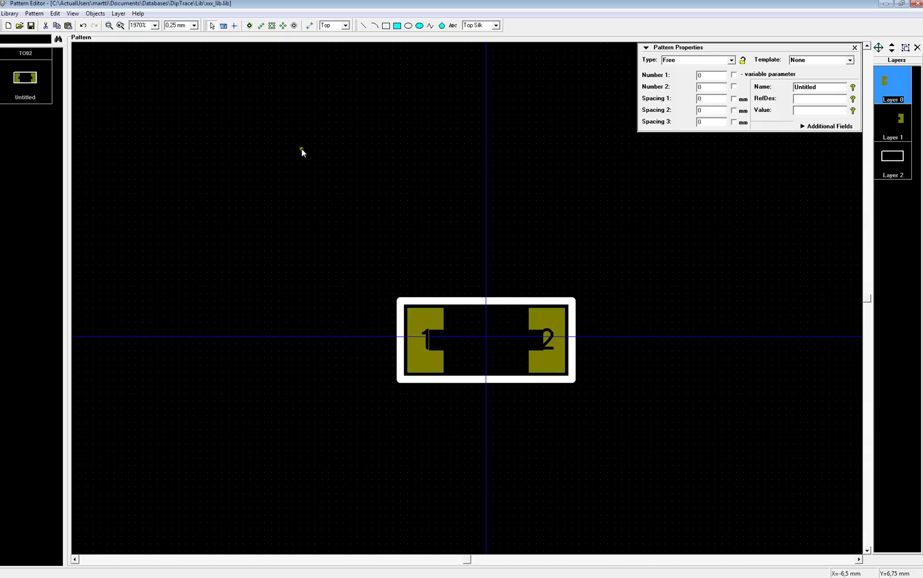
# Measure the silkscreen rectangle diagonally from its upper-left corner to its lower-right corner
pyautogui.click(224, 27)
pyautogui.click(227, 27)
pyautogui.click(401, 301)
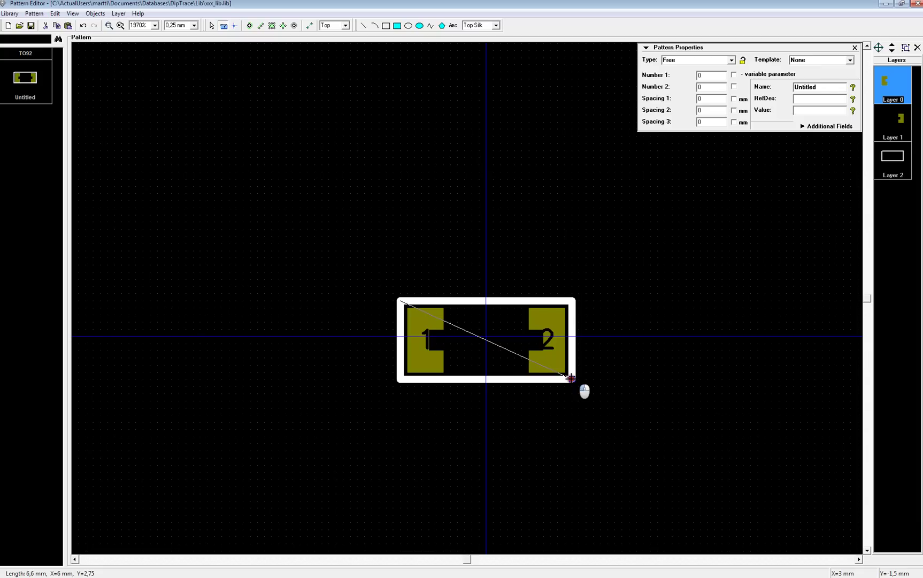
pyautogui.moveTo(571, 379); pyautogui.dragTo(571, 379)
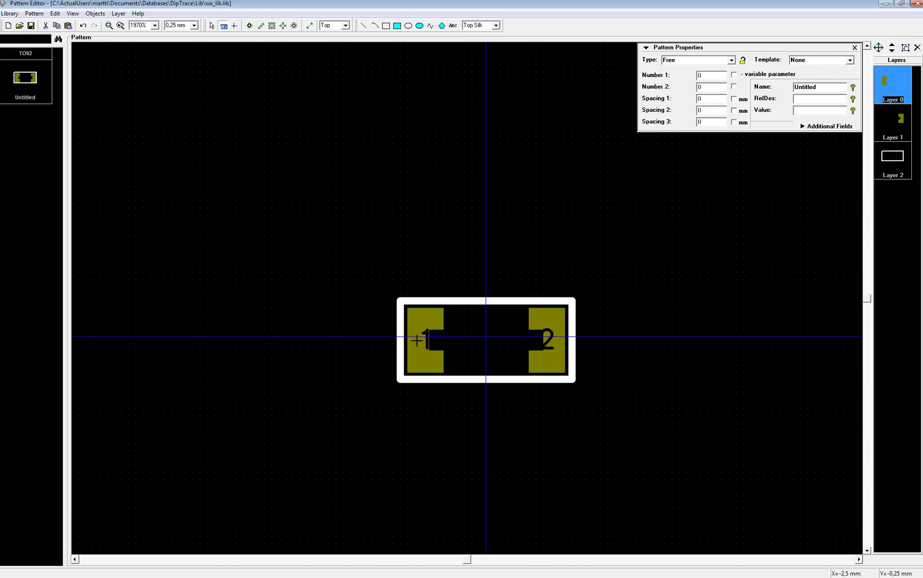
# Turn off the grid, then measure diagonally from pad 1 to pad 2 and between the inner corners of their notches
pyautogui.click(74, 14)
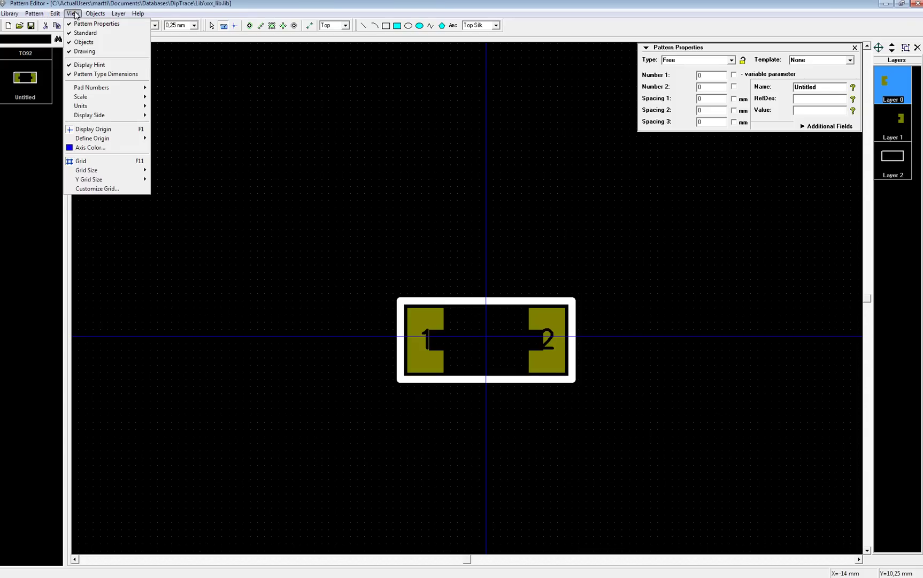
pyautogui.click(82, 162)
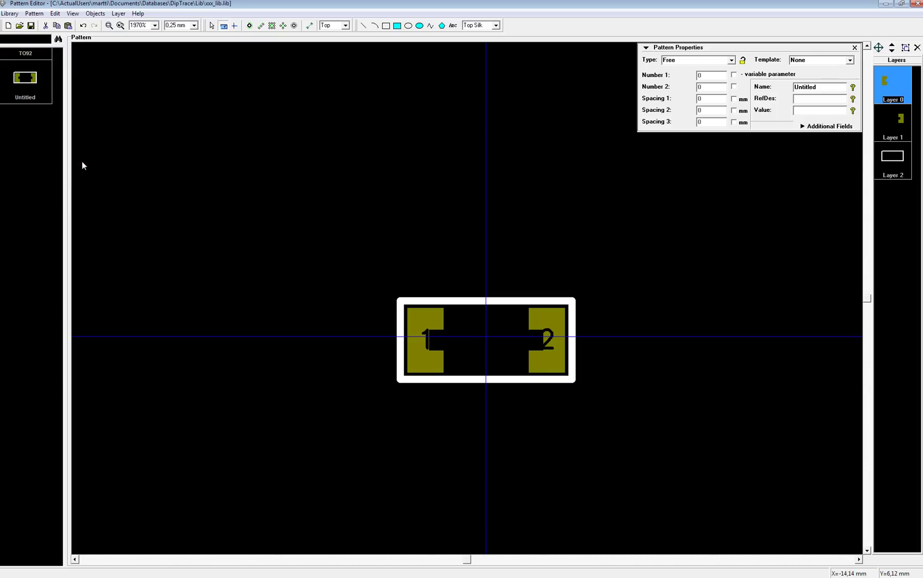
pyautogui.scroll(4, 527, 412)
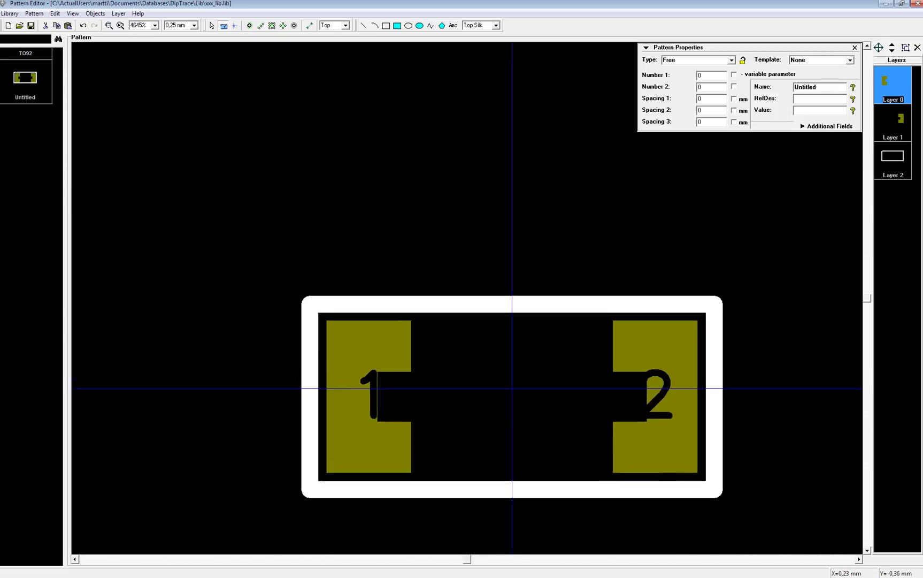
pyautogui.scroll(1, 461, 437)
pyautogui.moveTo(461, 437); pyautogui.dragTo(453, 334, button='middle')
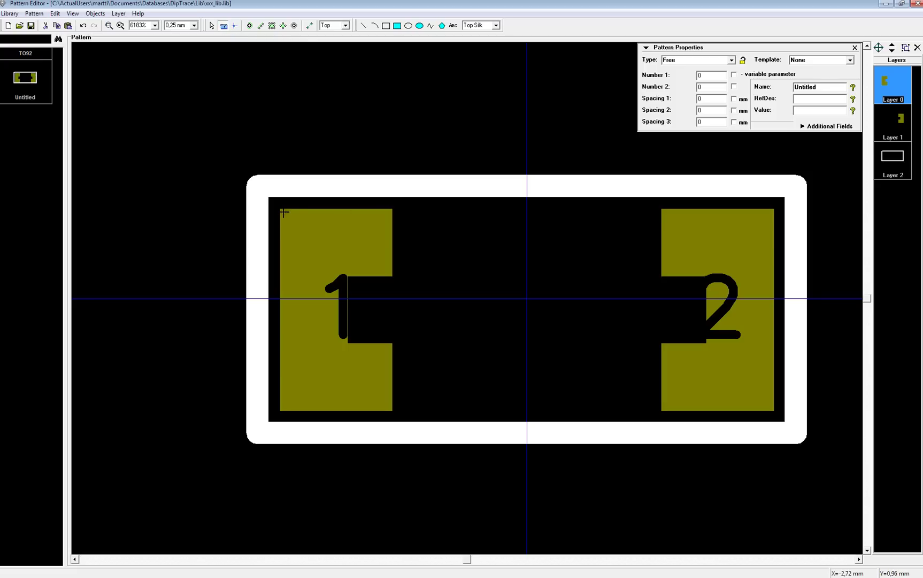
pyautogui.click(336, 243)
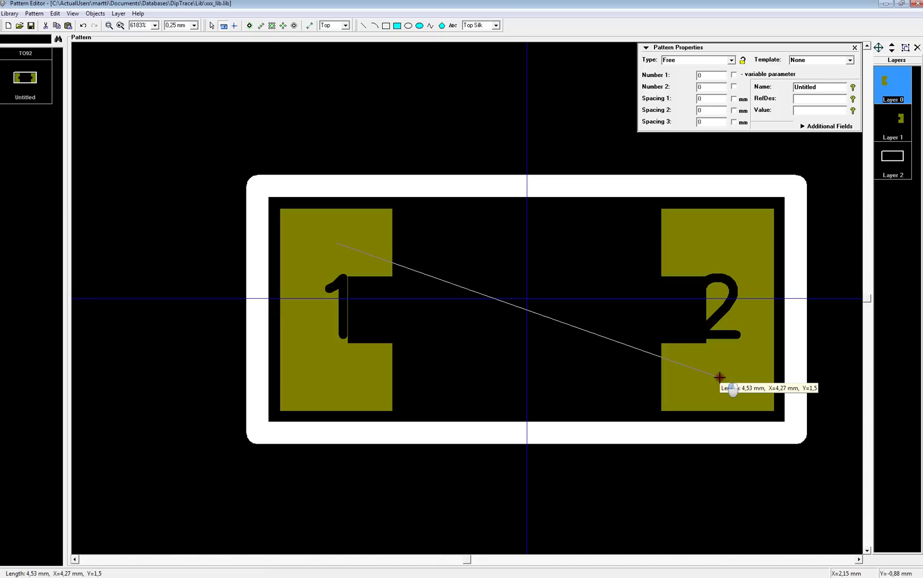
pyautogui.click(720, 377)
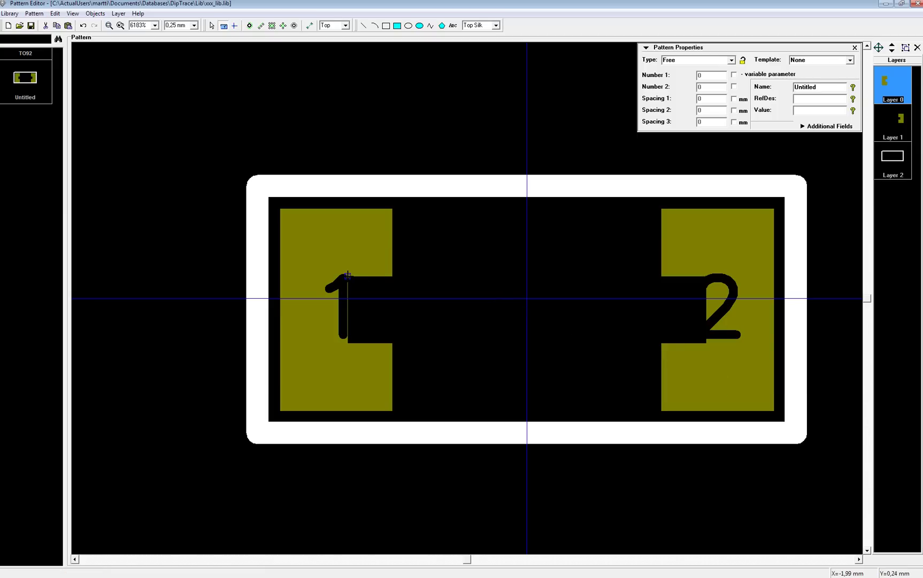
pyautogui.moveTo(348, 275); pyautogui.dragTo(707, 343)
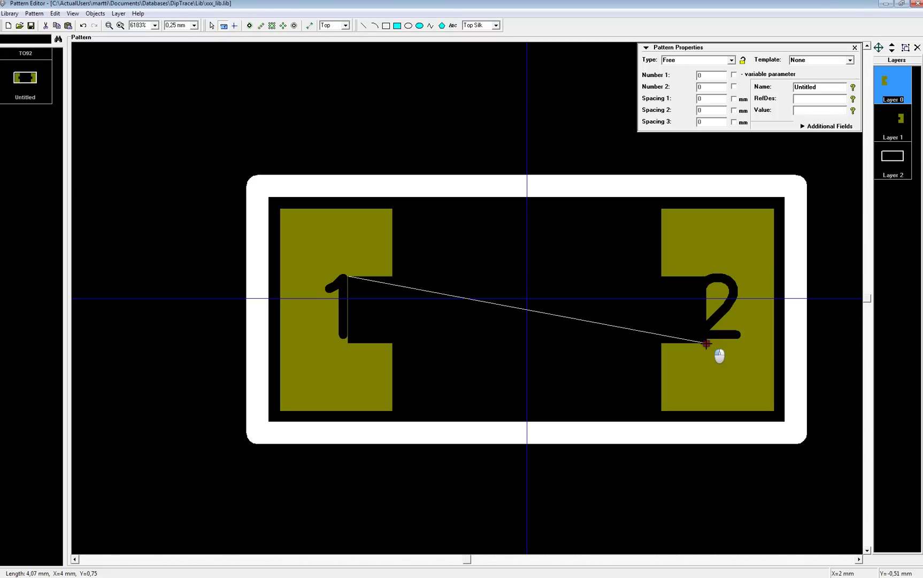
# Measure the lower edge of the notch in pad 2, from its outer end to the inner corner
pyautogui.moveTo(706, 343)
pyautogui.mouseDown()
pyautogui.moveTo(694, 349)
pyautogui.moveTo(707, 343)
pyautogui.mouseUp()
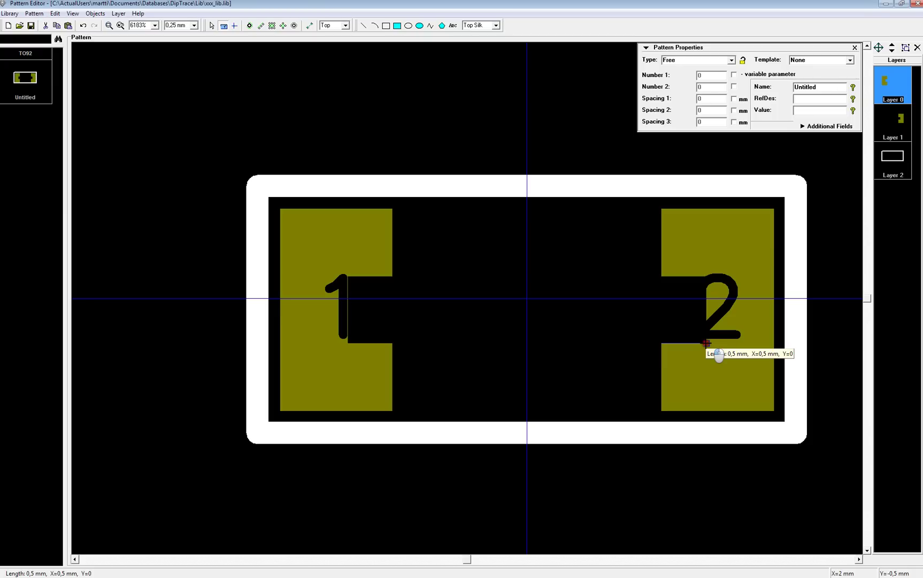
pyautogui.moveTo(707, 343); pyautogui.dragTo(707, 343)
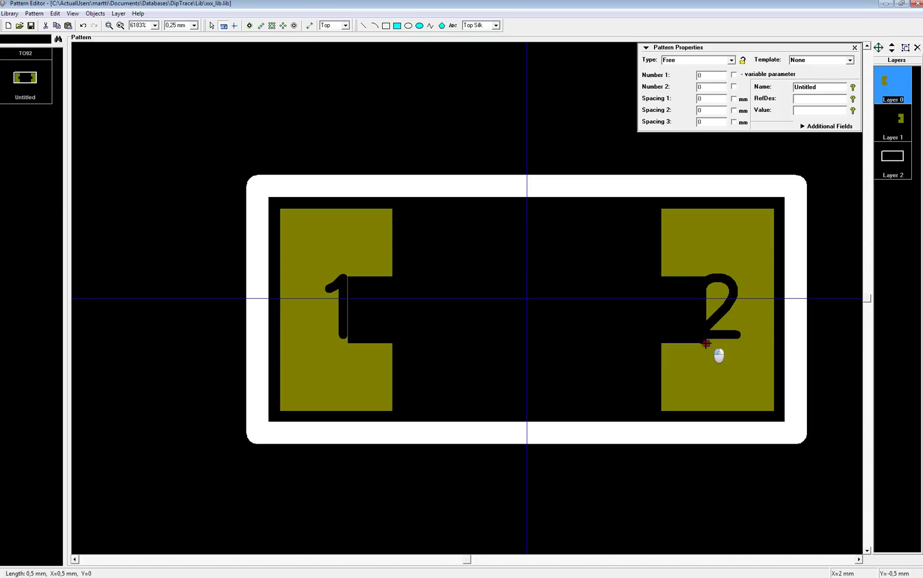
pyautogui.click(707, 343)
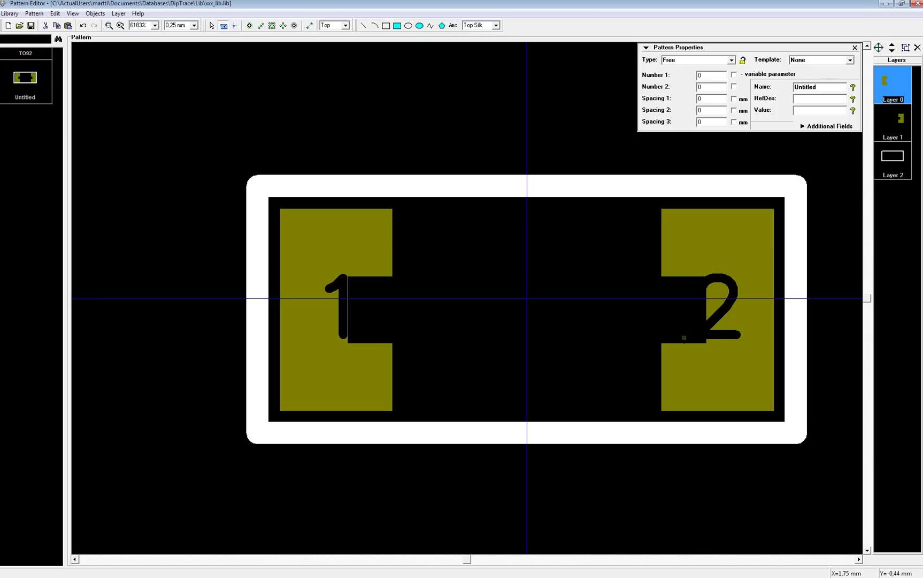
# Turn the grid display back on in the drawing area
pyautogui.click(73, 15)
pyautogui.click(79, 161)
pyautogui.scroll(-4, 521, 323)
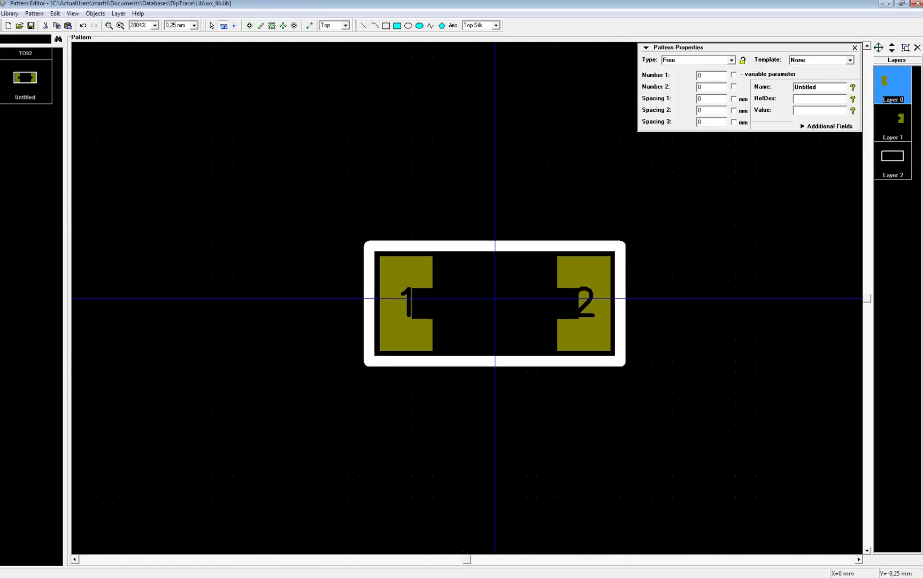
pyautogui.moveTo(483, 436); pyautogui.dragTo(496, 384, button='middle')
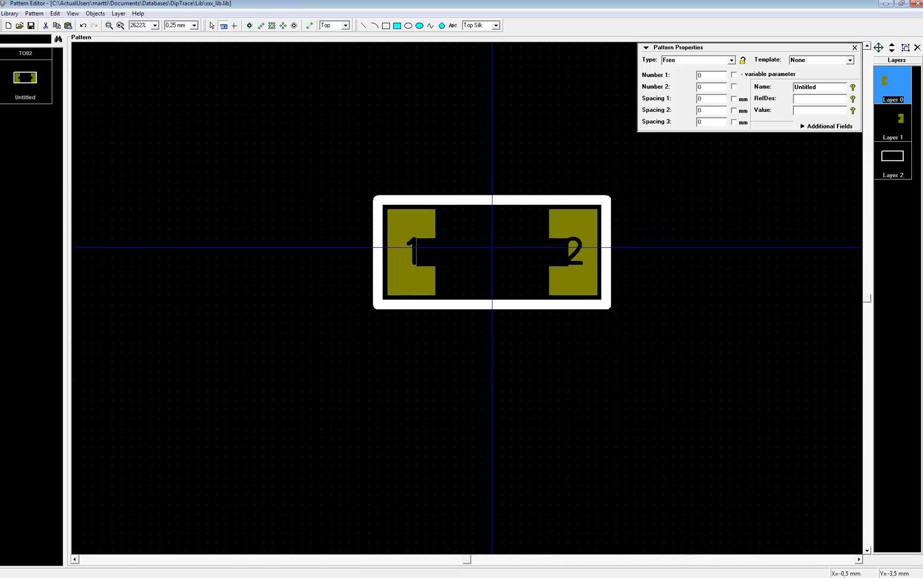
# Save the pattern library and add a new empty pattern to it
pyautogui.click(31, 26)
pyautogui.click(33, 13)
pyautogui.click(50, 23)
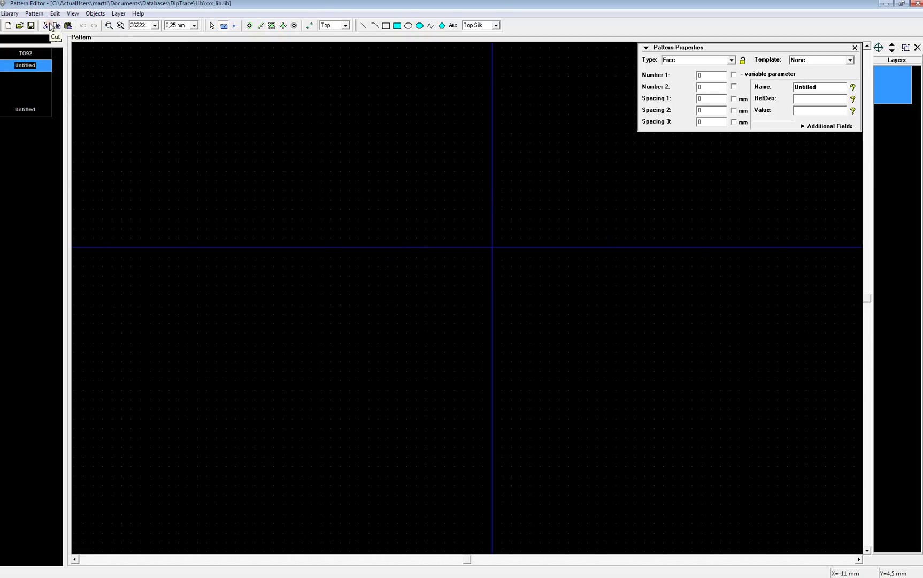
# Name the pattern with the two C-shaped pads MELF and select the new empty pattern for editing
pyautogui.click(41, 65)
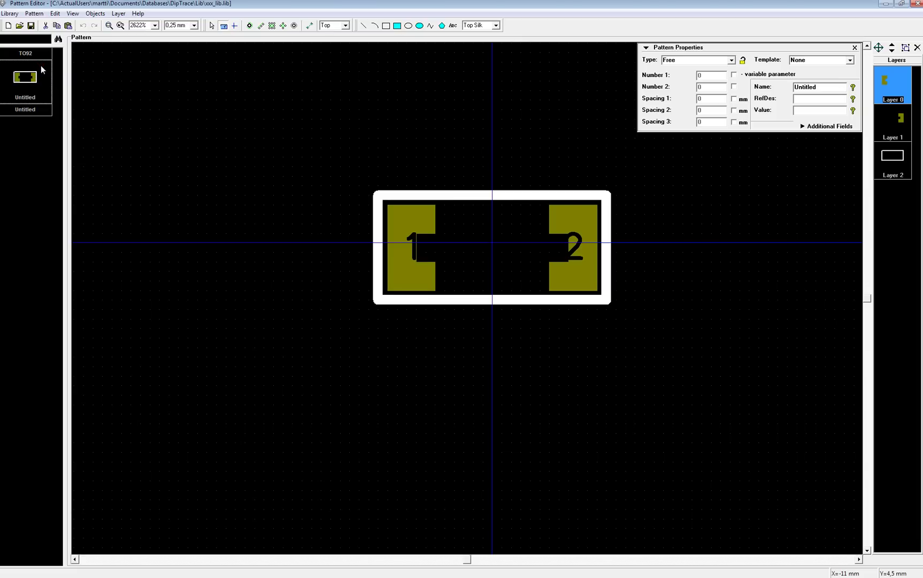
pyautogui.moveTo(828, 87); pyautogui.dragTo(787, 89)
pyautogui.write('MELF')
pyautogui.click(31, 111)
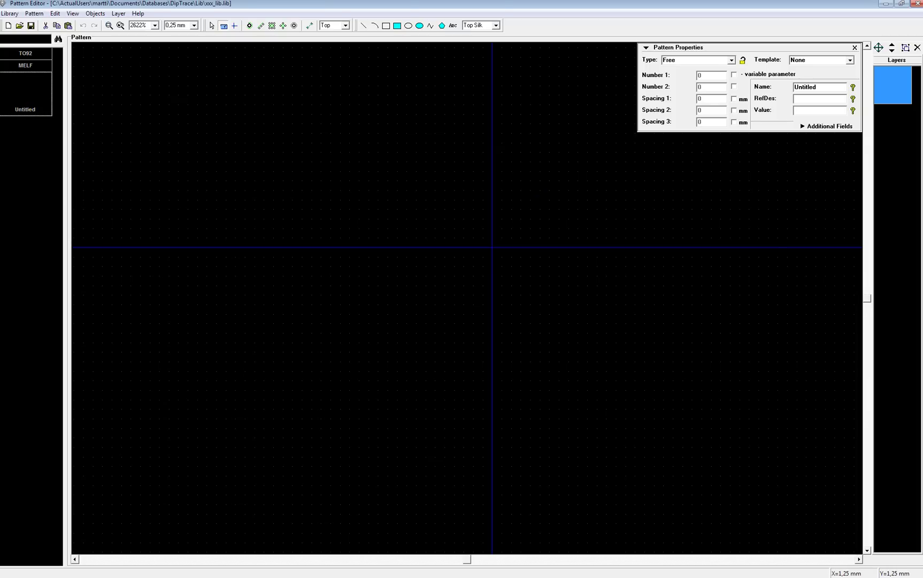
# Set the new pattern's type to Square with 32 pads
pyautogui.click(732, 60)
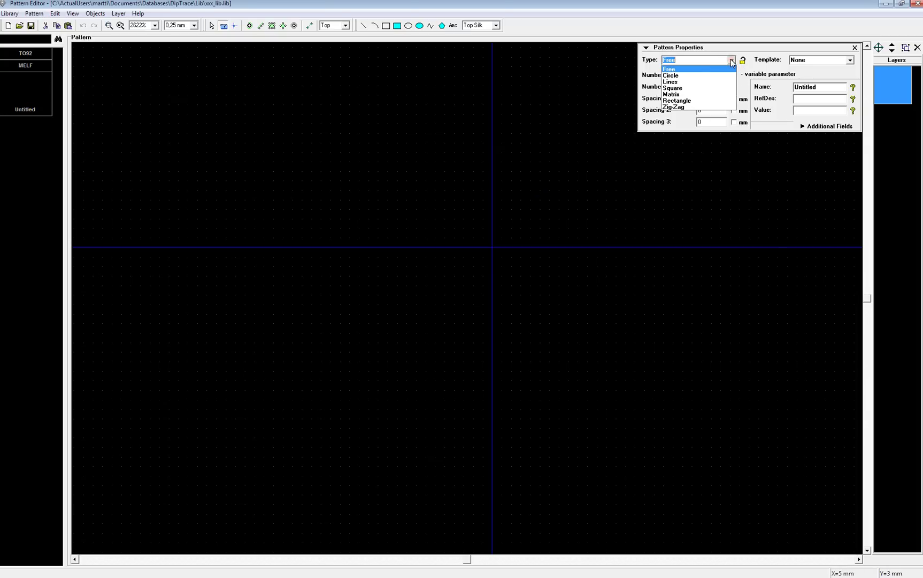
pyautogui.click(675, 89)
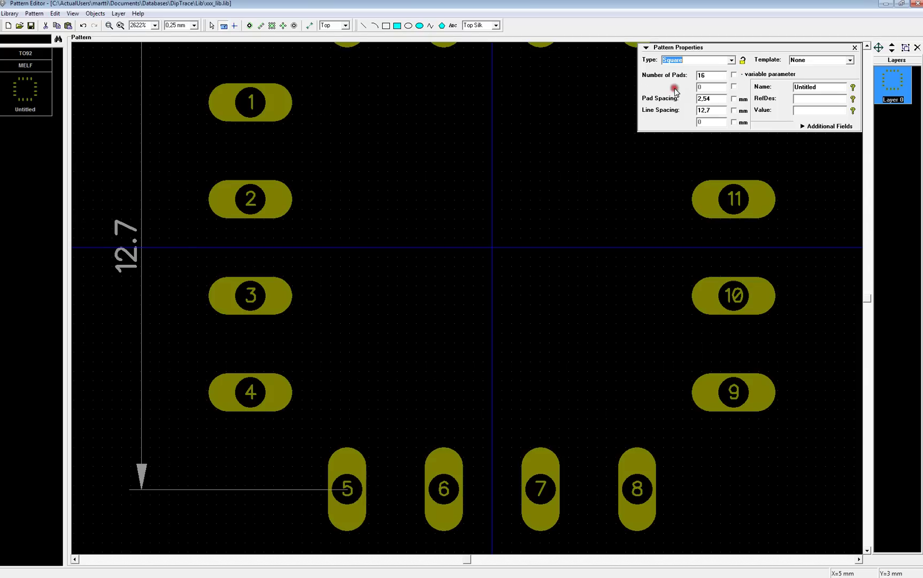
pyautogui.scroll(-3, 588, 206)
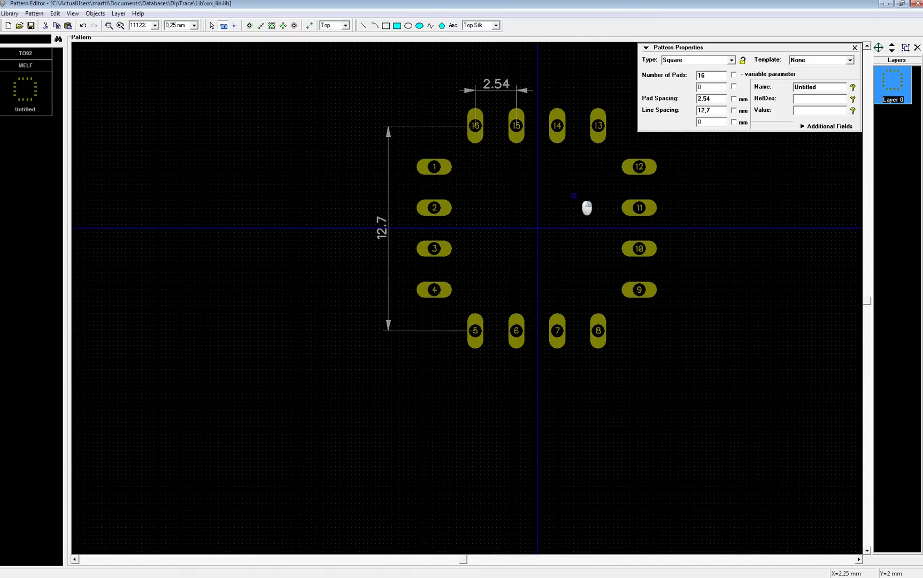
pyautogui.scroll(2, 457, 298)
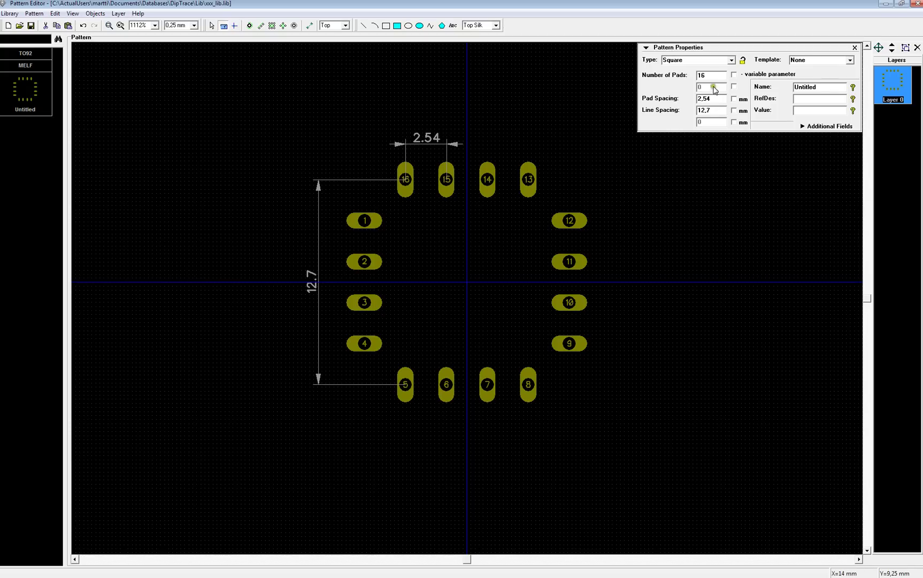
pyautogui.doubleClick(697, 76)
pyautogui.write('32')
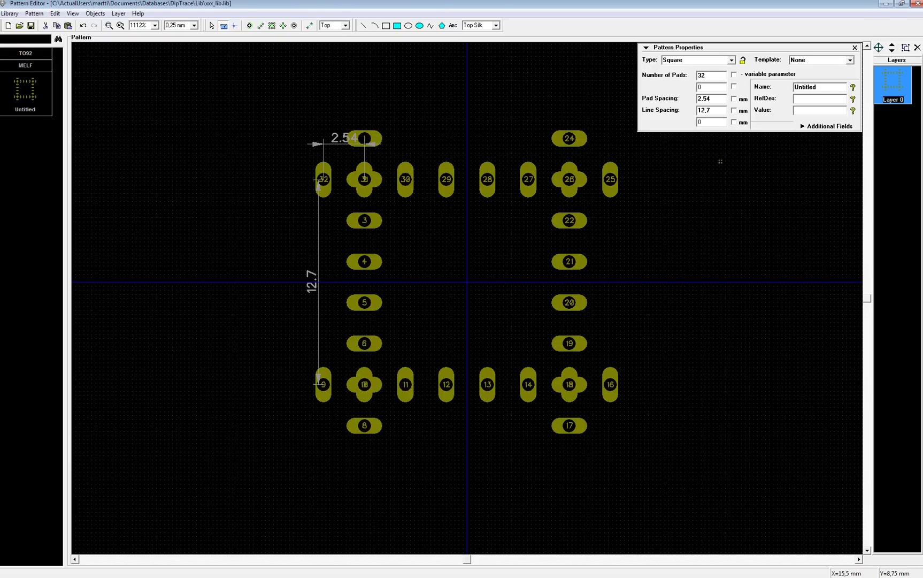
# Set the square pattern's pad spacing to 0.8 mm and its line spacing to 8 mm
pyautogui.doubleClick(697, 98)
pyautogui.write('0,8')
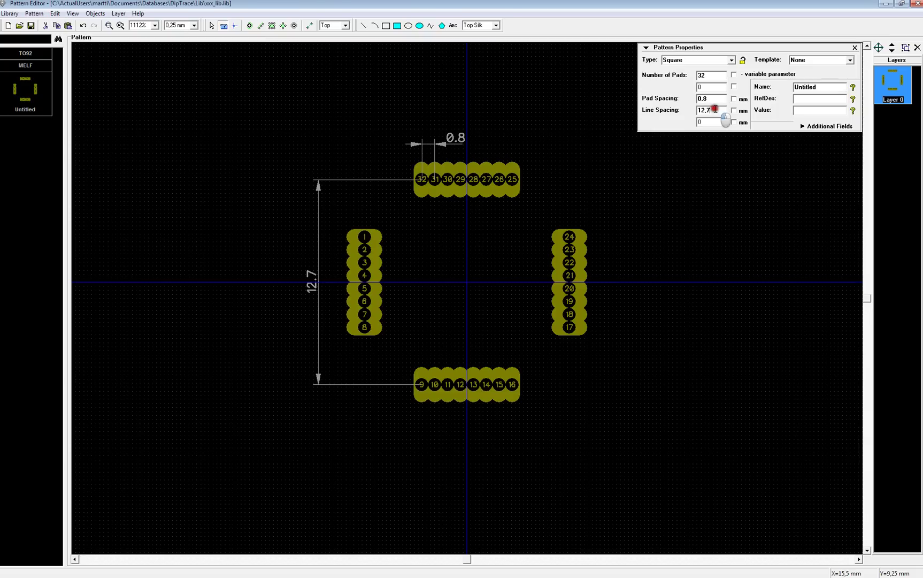
pyautogui.doubleClick(701, 110)
pyautogui.write('8')
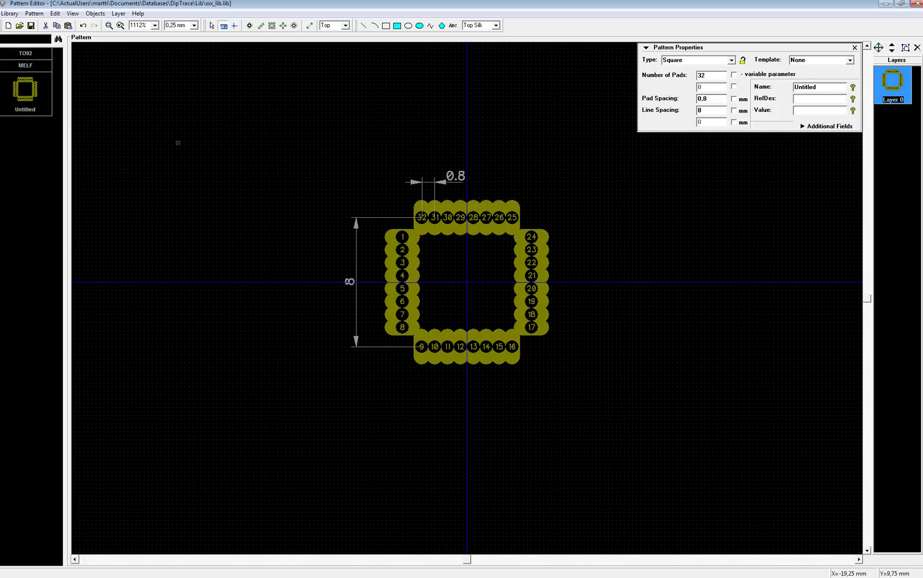
# Load the QFP03 pad template into the pattern's general pad properties
pyautogui.click(35, 13)
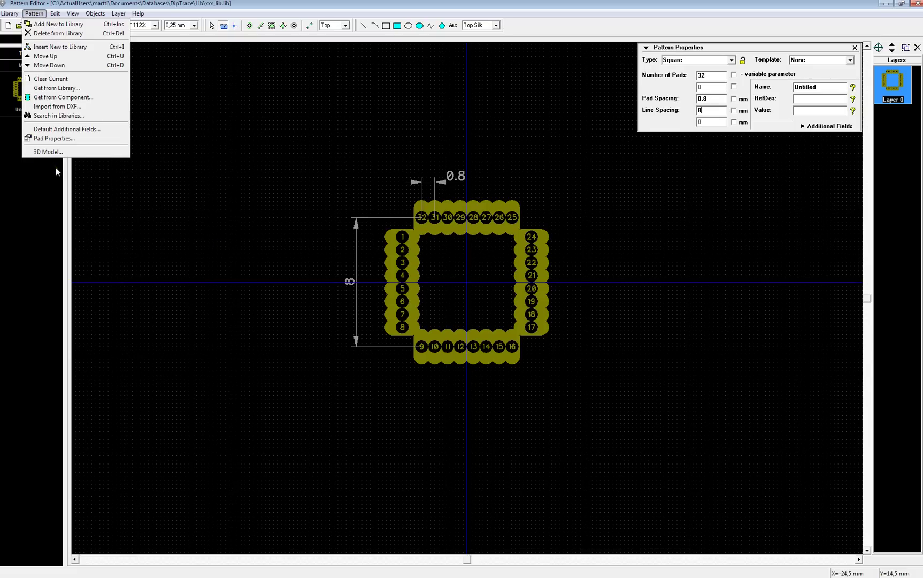
pyautogui.click(54, 139)
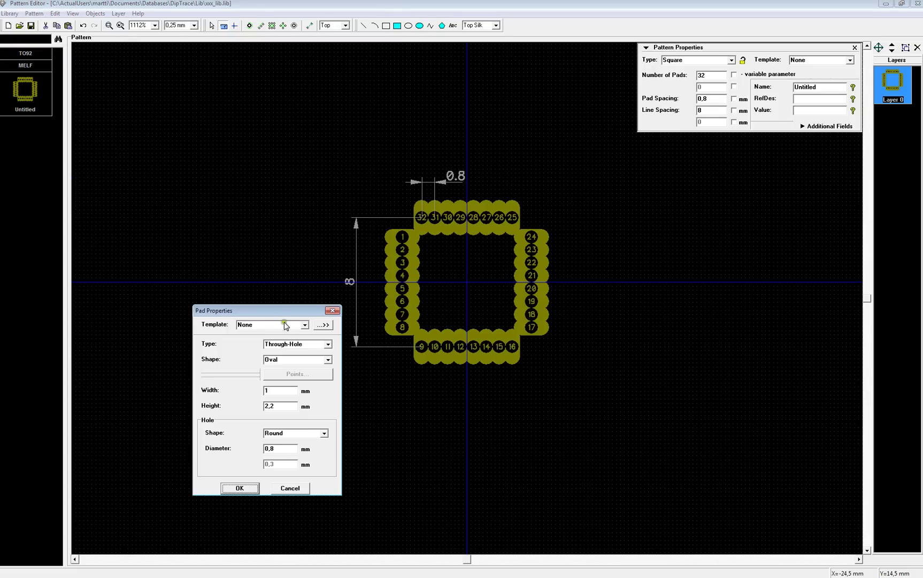
pyautogui.moveTo(279, 307); pyautogui.dragTo(229, 109)
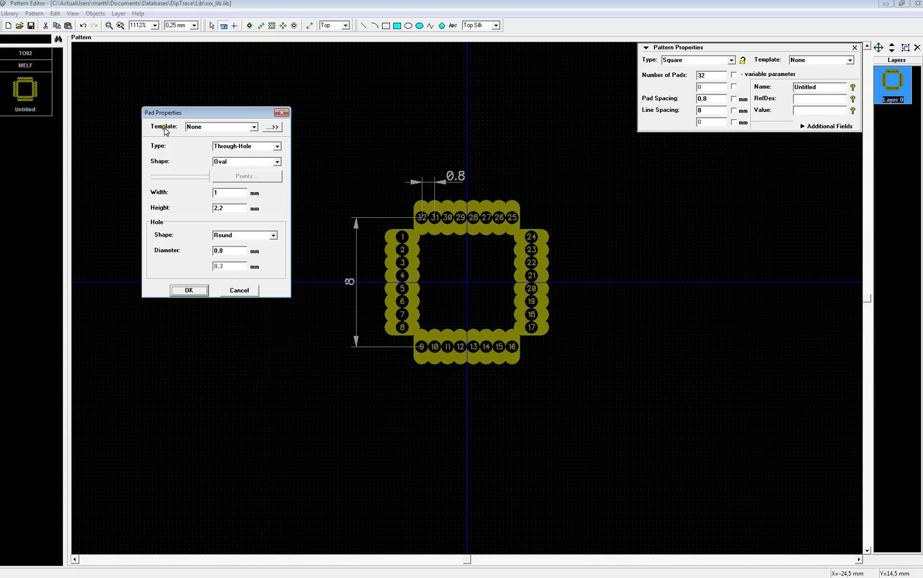
pyautogui.click(254, 127)
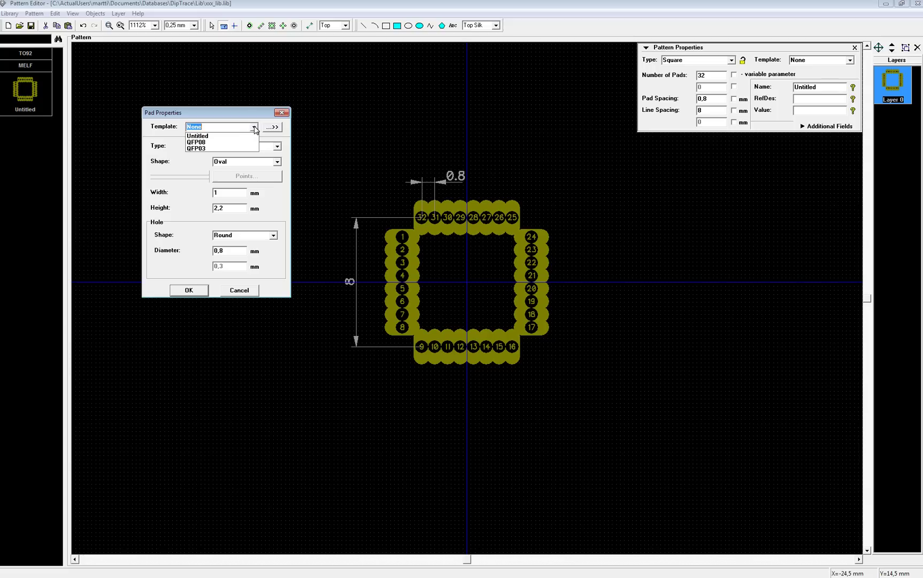
pyautogui.click(206, 149)
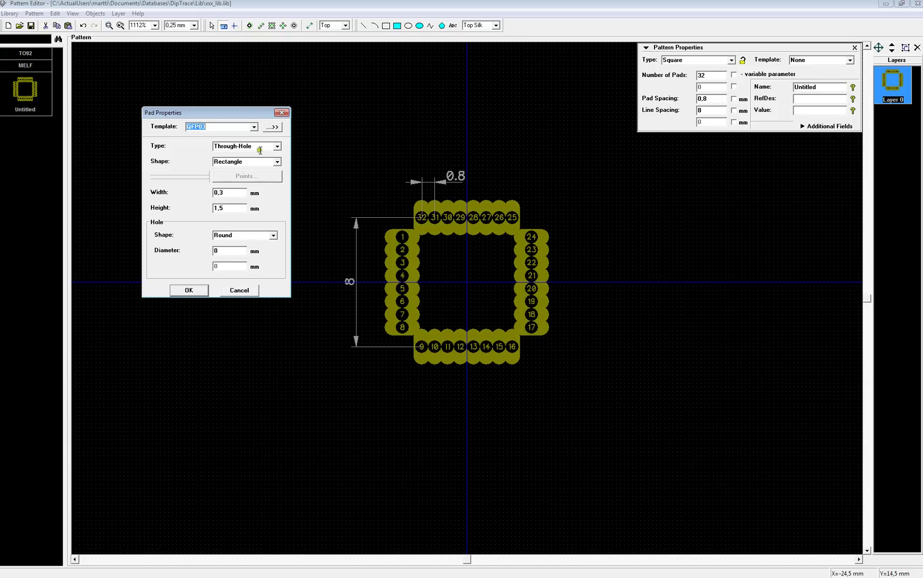
# Try the Surface type for the pattern's pads
pyautogui.click(277, 148)
pyautogui.click(262, 155)
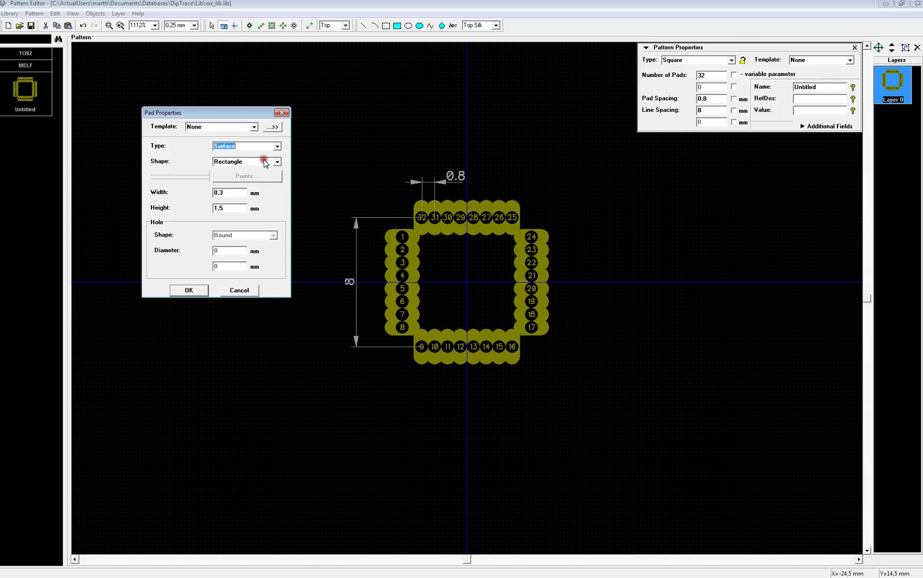
# Select the QFP03 template again and apply the pad properties to the whole pattern
pyautogui.click(253, 126)
pyautogui.click(228, 150)
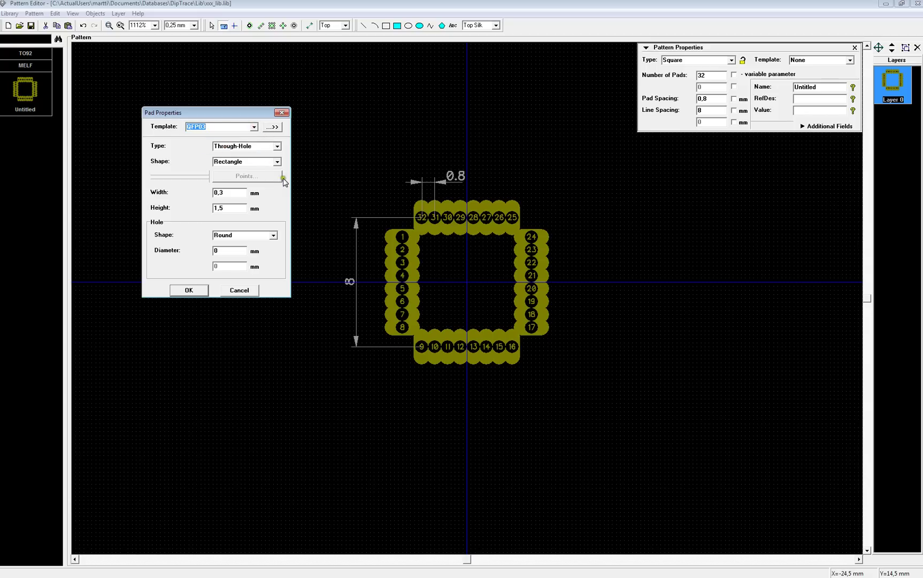
pyautogui.click(193, 289)
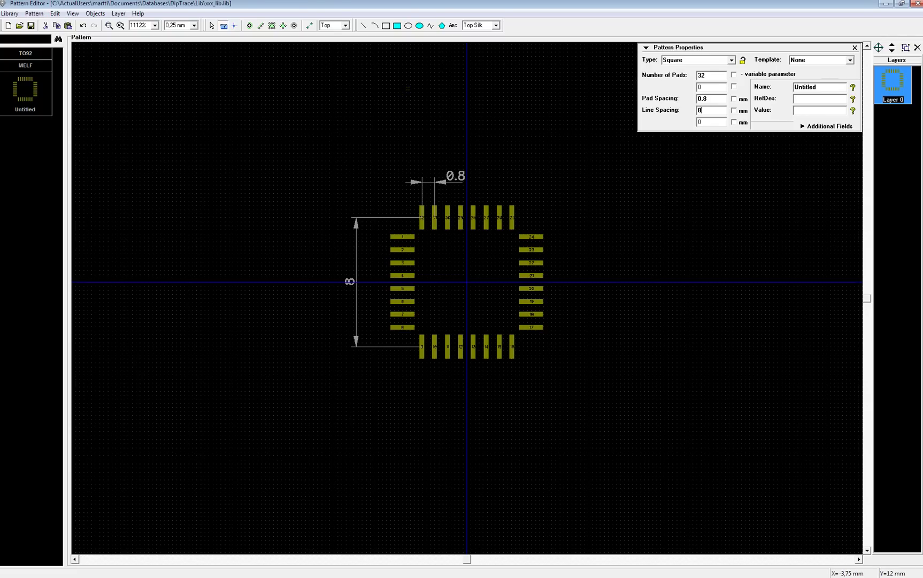
# Draw a Top Silk rectangle of about 6 × 6 mm inside the four rows of pads
pyautogui.click(386, 27)
pyautogui.click(420, 235)
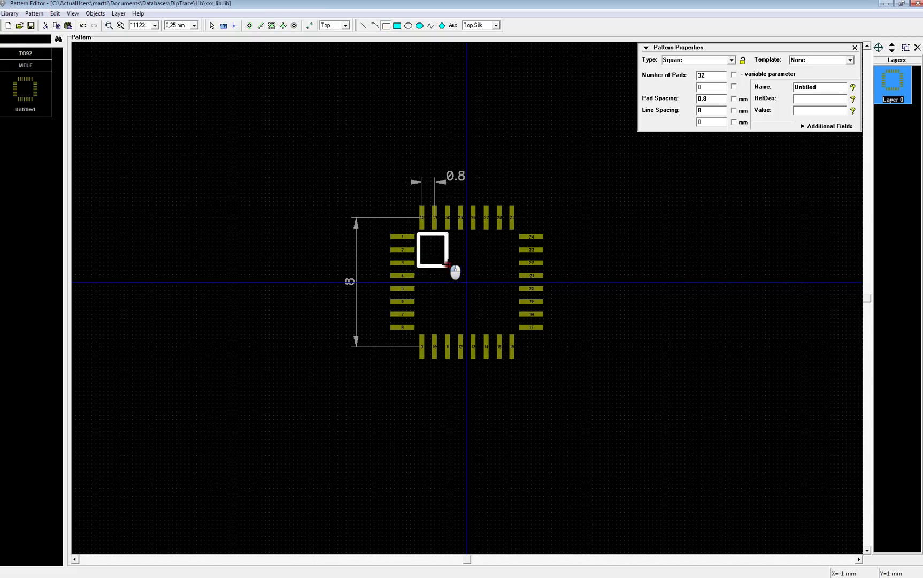
pyautogui.click(513, 329)
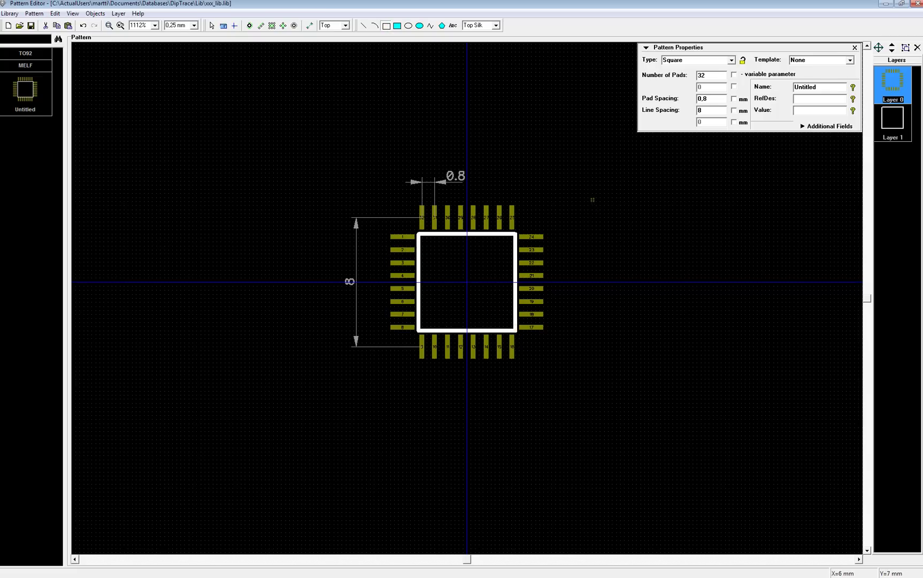
# Draw a filled Top Silk triangle with legs of about 1.25 mm in the outline's corner nearest pad 1
pyautogui.scroll(5, 436, 268)
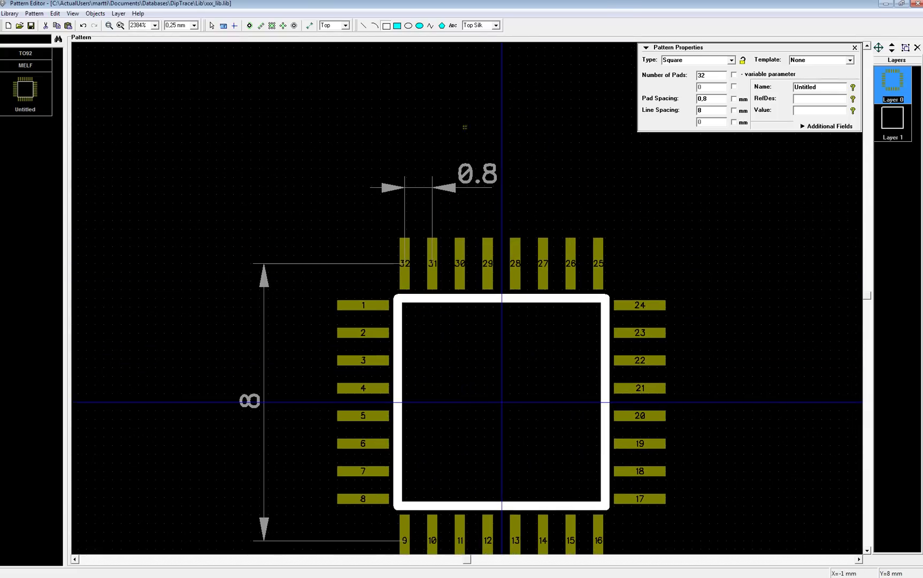
pyautogui.click(444, 28)
pyautogui.click(397, 298)
pyautogui.click(397, 342)
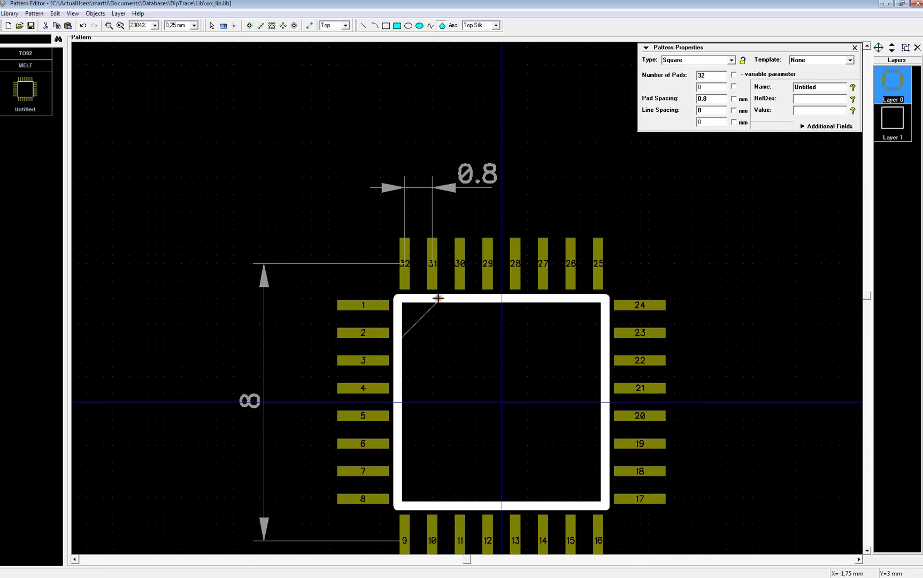
pyautogui.rightClick(437, 298)
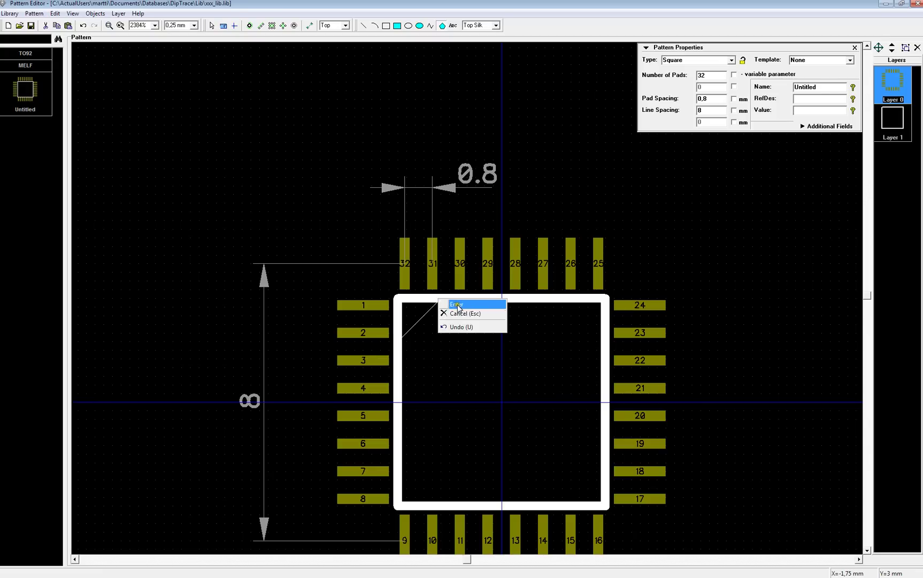
pyautogui.click(452, 302)
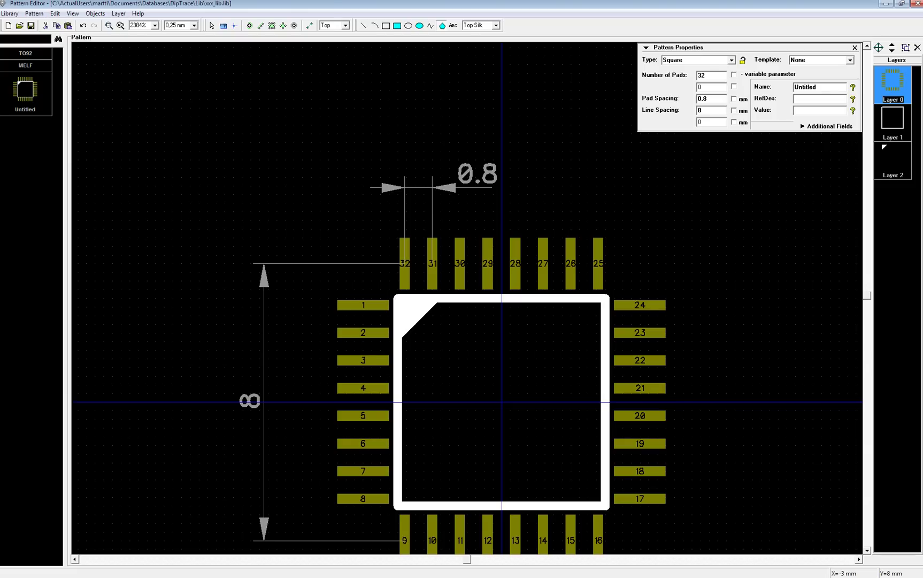
# Draw a filled Top Silk circle about 1 mm in diameter above pad 1 and center it level with pad 32
pyautogui.click(421, 25)
pyautogui.click(346, 238)
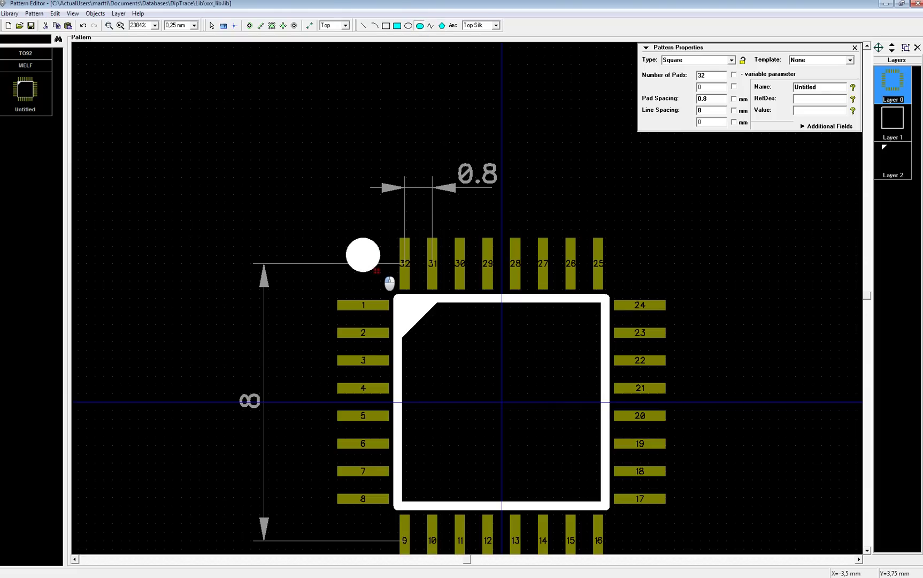
pyautogui.click(379, 271)
pyautogui.press('Escape')
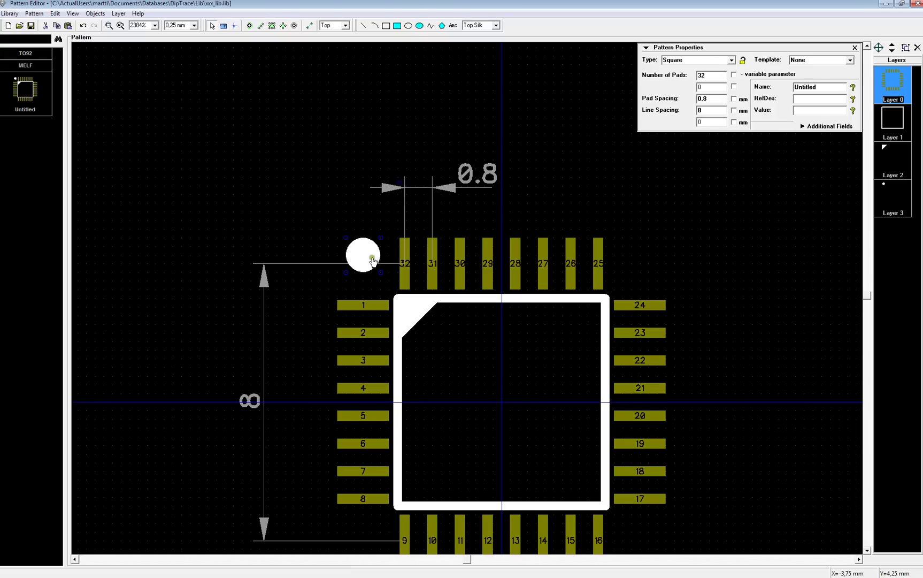
pyautogui.moveTo(373, 261); pyautogui.dragTo(372, 269)
pyautogui.click(367, 170)
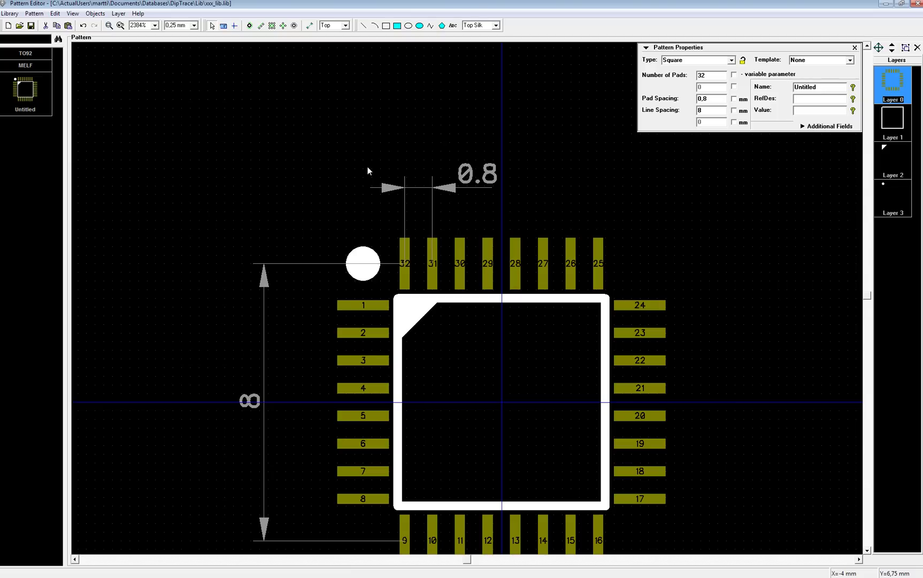
# Name the square 32-pad pattern QFP32
pyautogui.moveTo(740, 390); pyautogui.dragTo(679, 266, button='right')
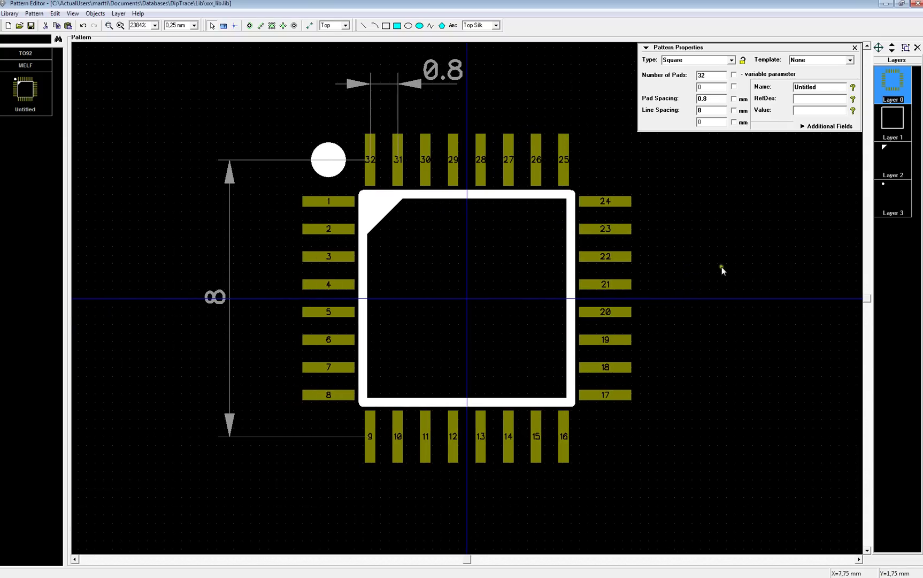
pyautogui.doubleClick(822, 89)
pyautogui.write('QFP32')
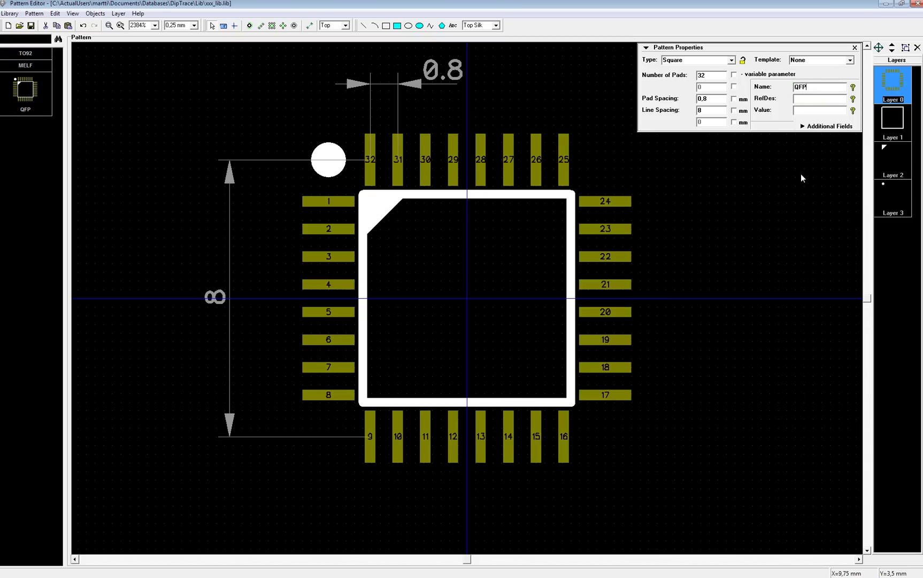